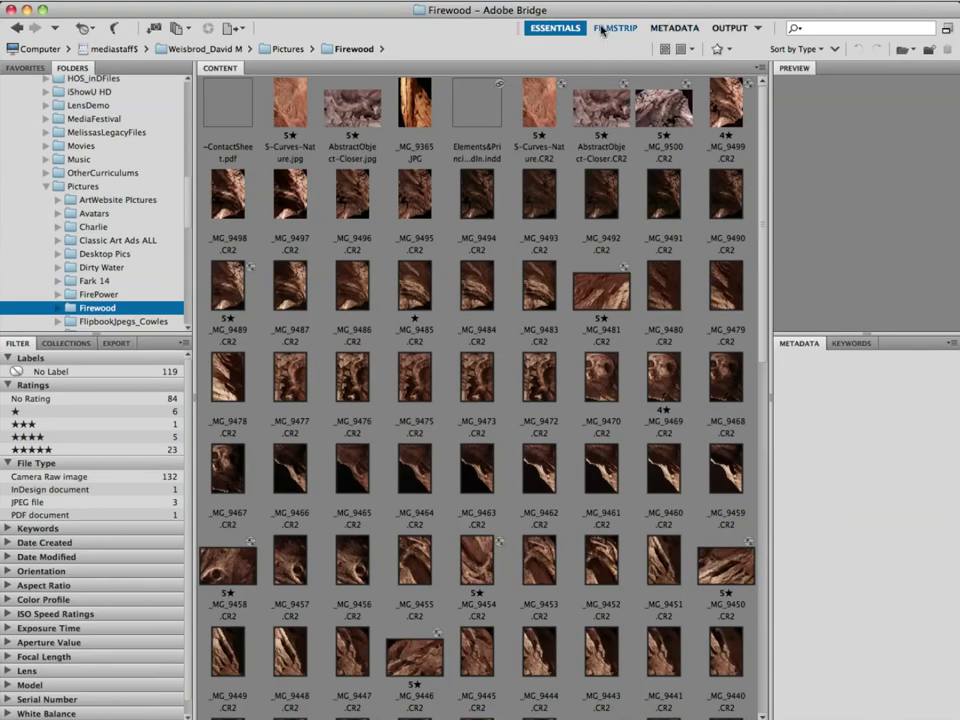
# Switch to the Filmstrip workspace and show S-Curves-Nature.jpg as the large preview
pyautogui.click(602, 29)
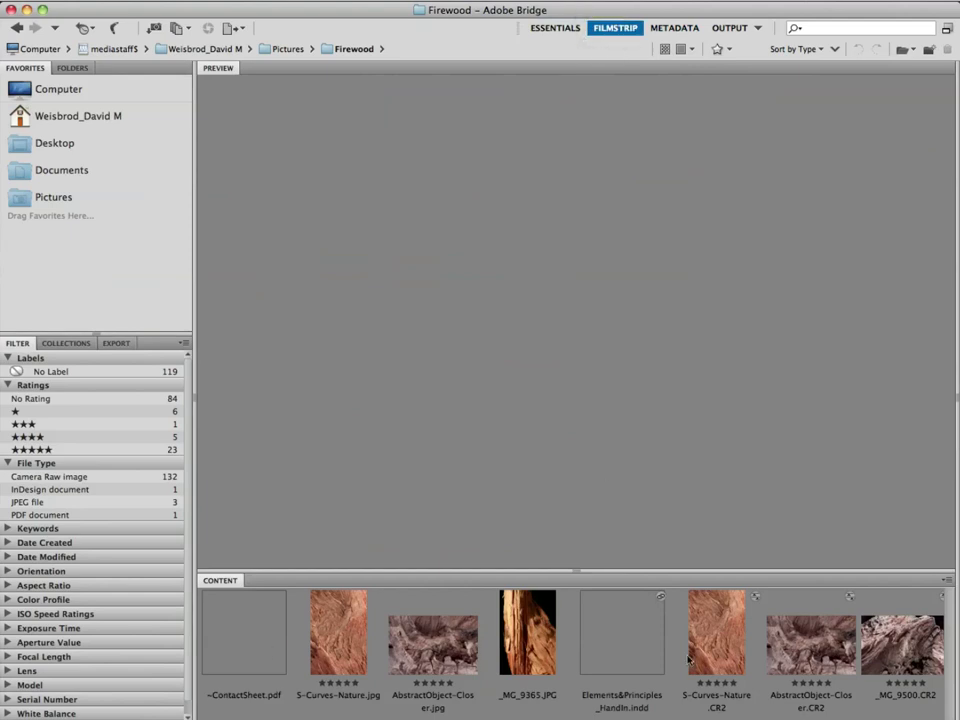
pyautogui.click(338, 632)
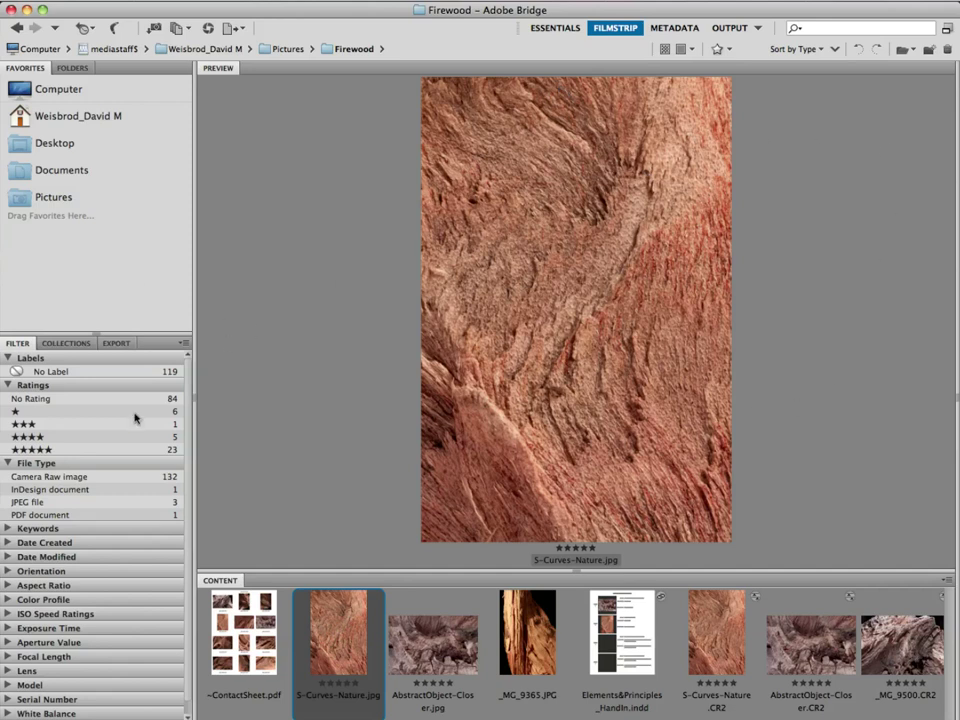
# View the Firewood files in the Metadata list layout, then return to the Essentials thumbnail layout
pyautogui.click(677, 28)
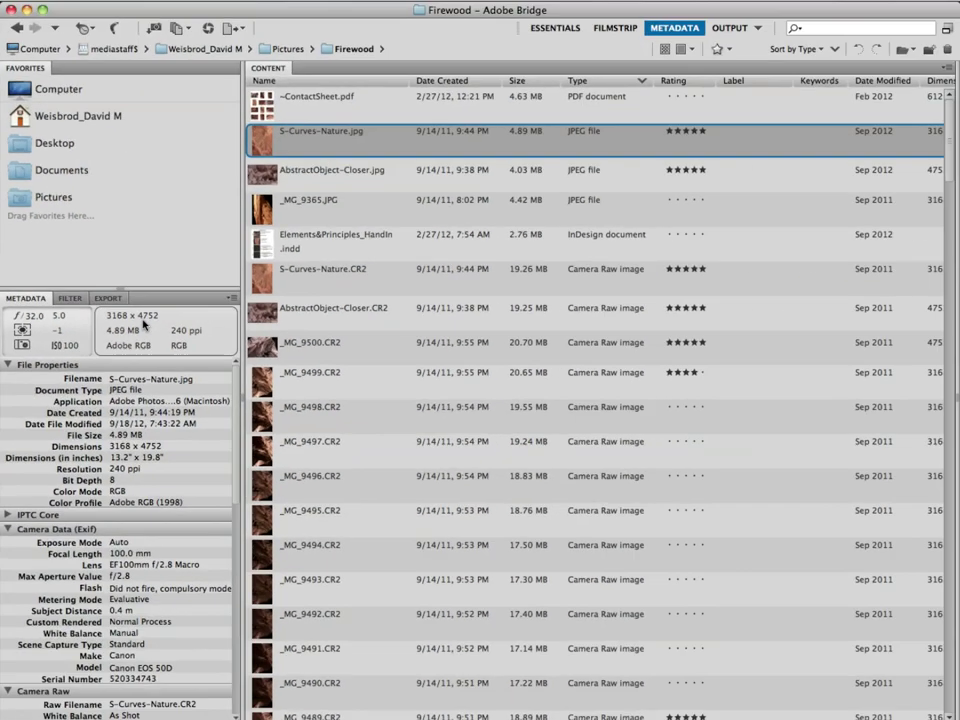
pyautogui.click(551, 30)
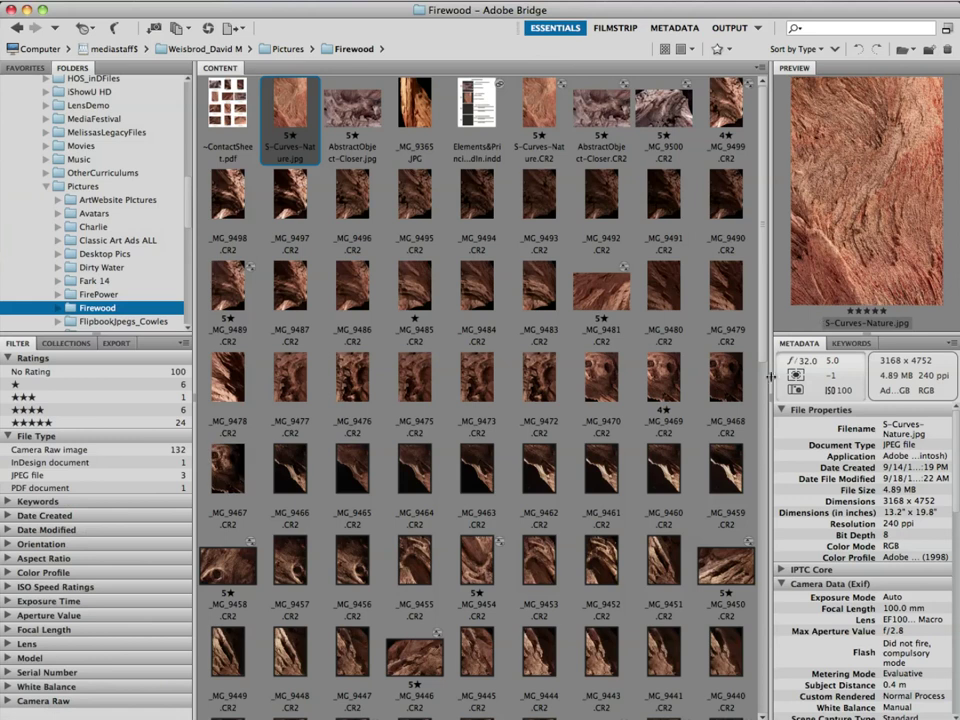
# Group the Metadata and Keywords panels on the left, show Metadata, and resize dividers to enlarge the preview
pyautogui.moveTo(769, 397); pyautogui.dragTo(467, 388)
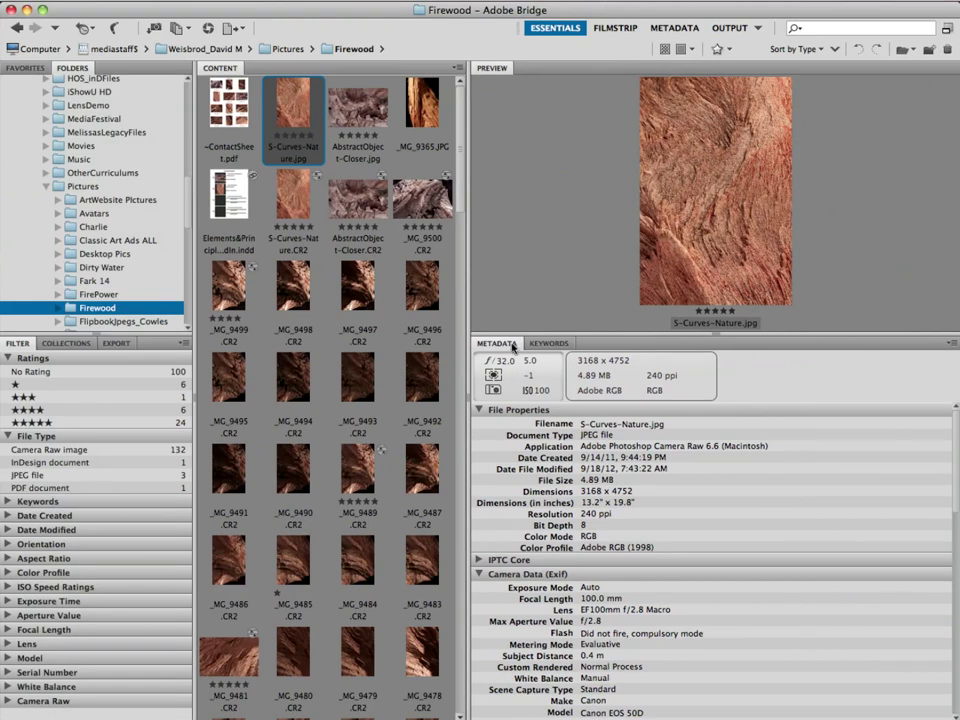
pyautogui.moveTo(508, 345); pyautogui.dragTo(150, 345)
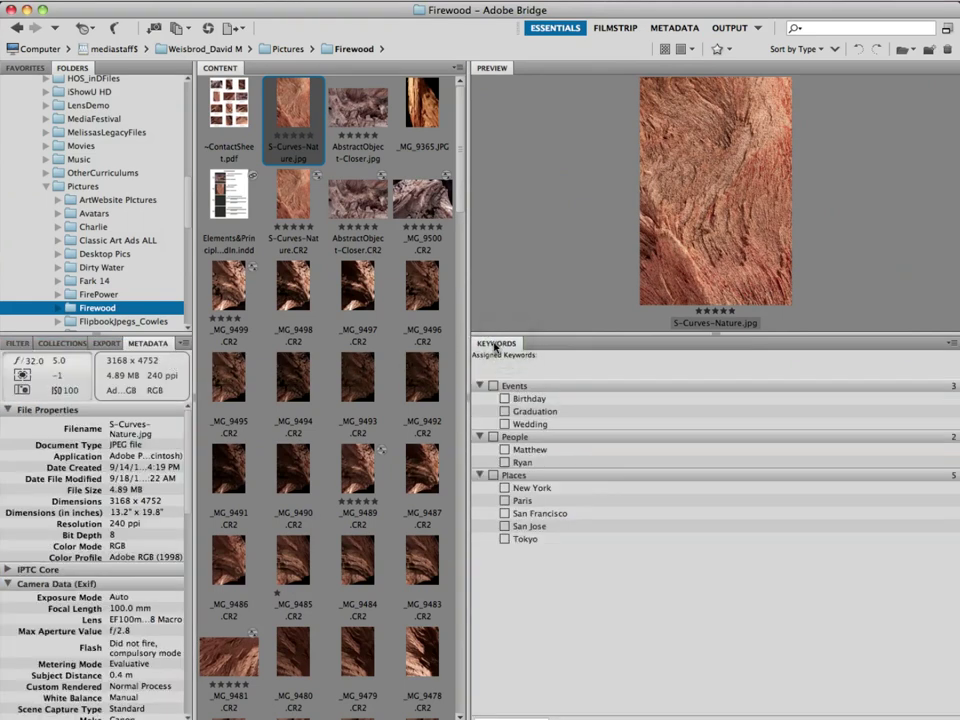
pyautogui.moveTo(495, 345); pyautogui.dragTo(133, 346)
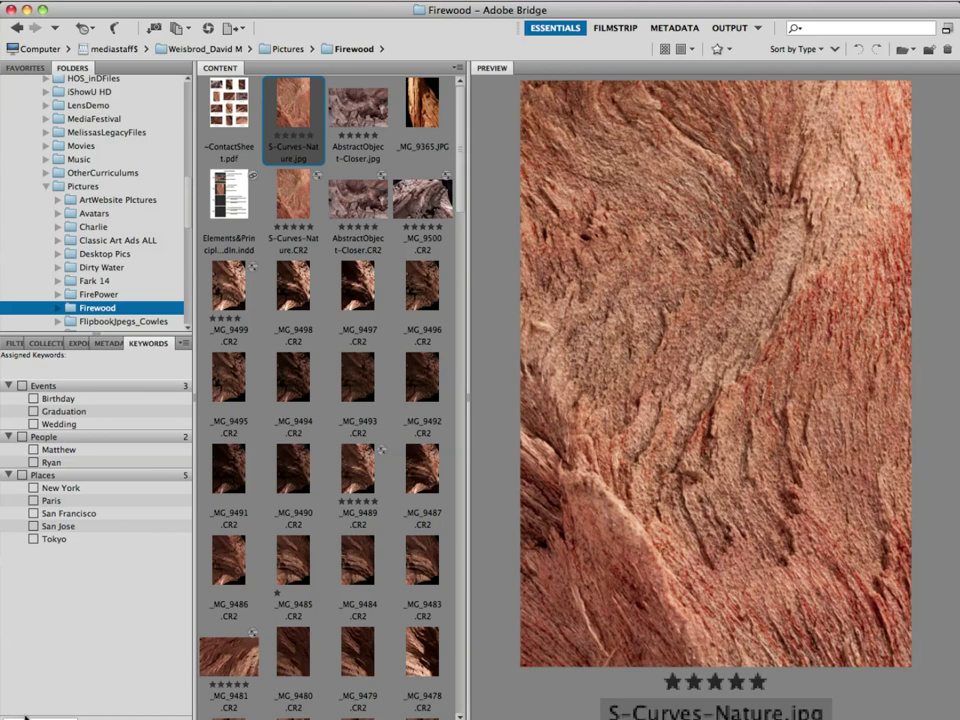
pyautogui.click(113, 344)
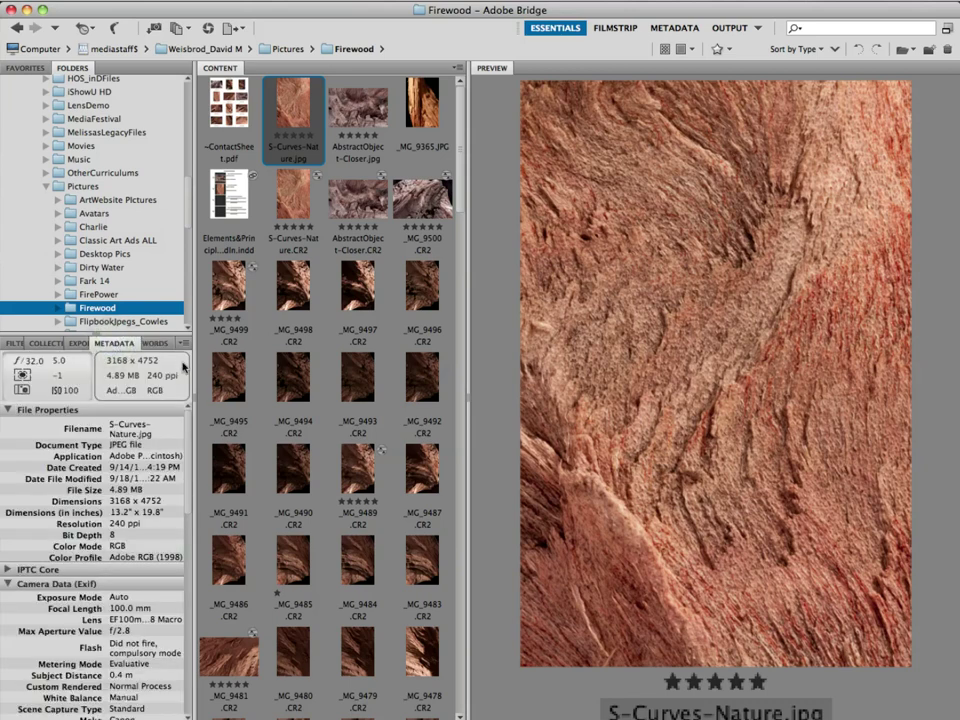
pyautogui.moveTo(194, 401); pyautogui.dragTo(242, 404)
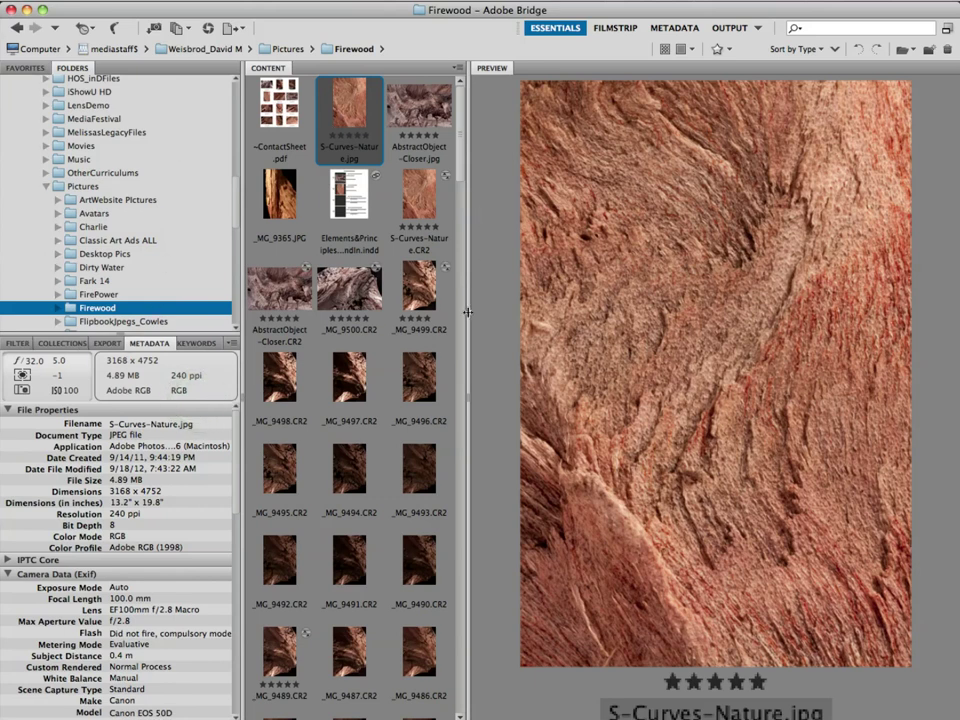
pyautogui.moveTo(467, 396); pyautogui.dragTo(449, 394)
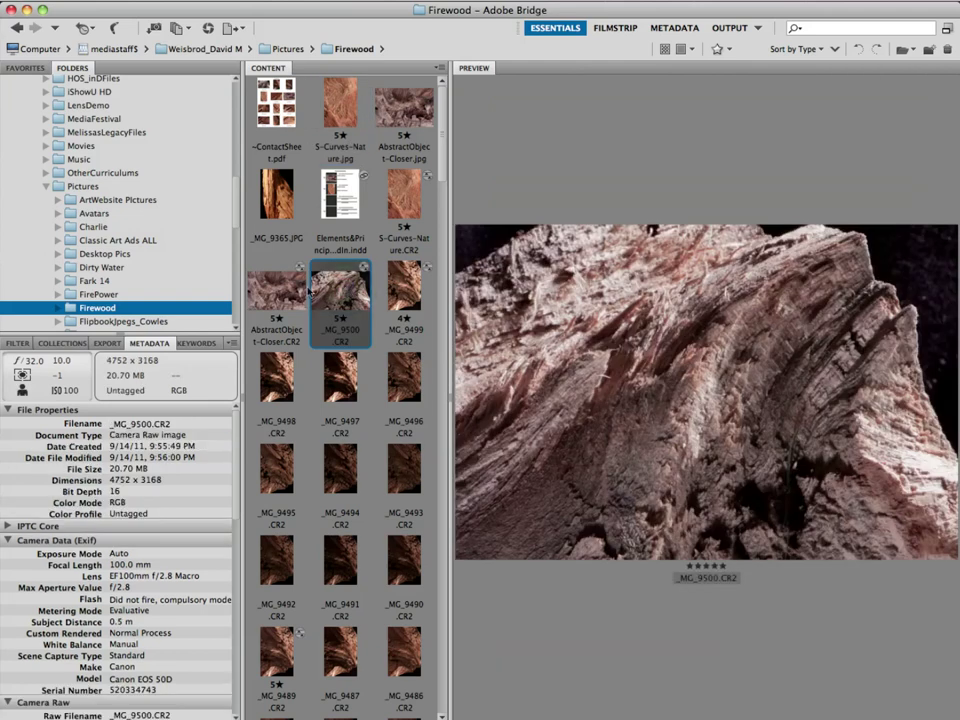
# Show AbstractObject-Closer.CR2 in the large preview
pyautogui.click(300, 290)
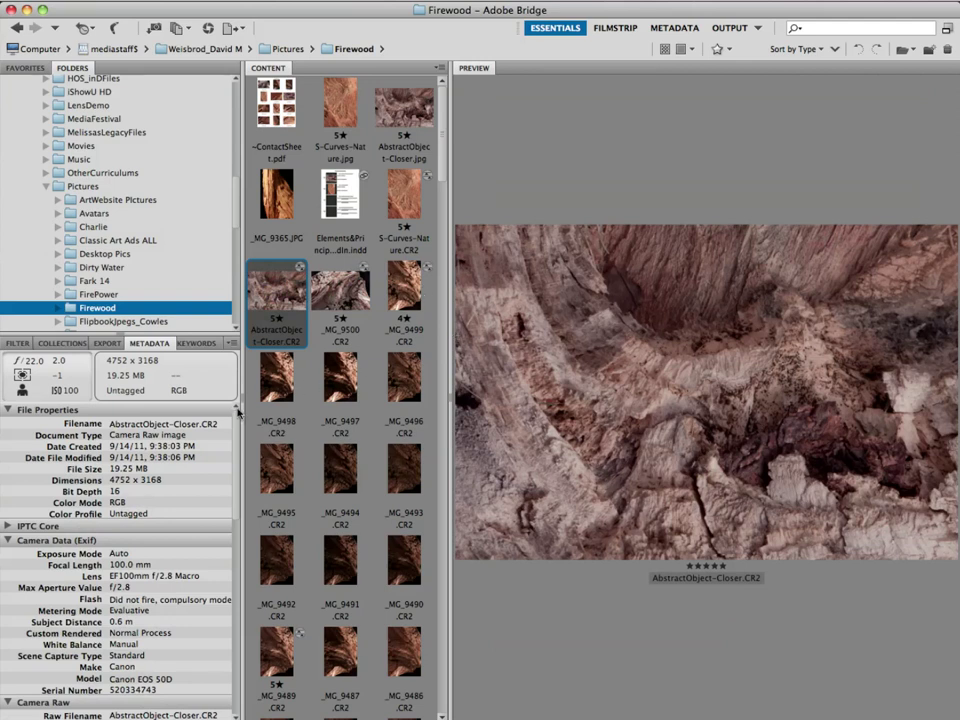
# Narrow the left and content panels to widen the preview, and magnify part of the photo at 100%
pyautogui.moveTo(234, 403); pyautogui.dragTo(171, 403)
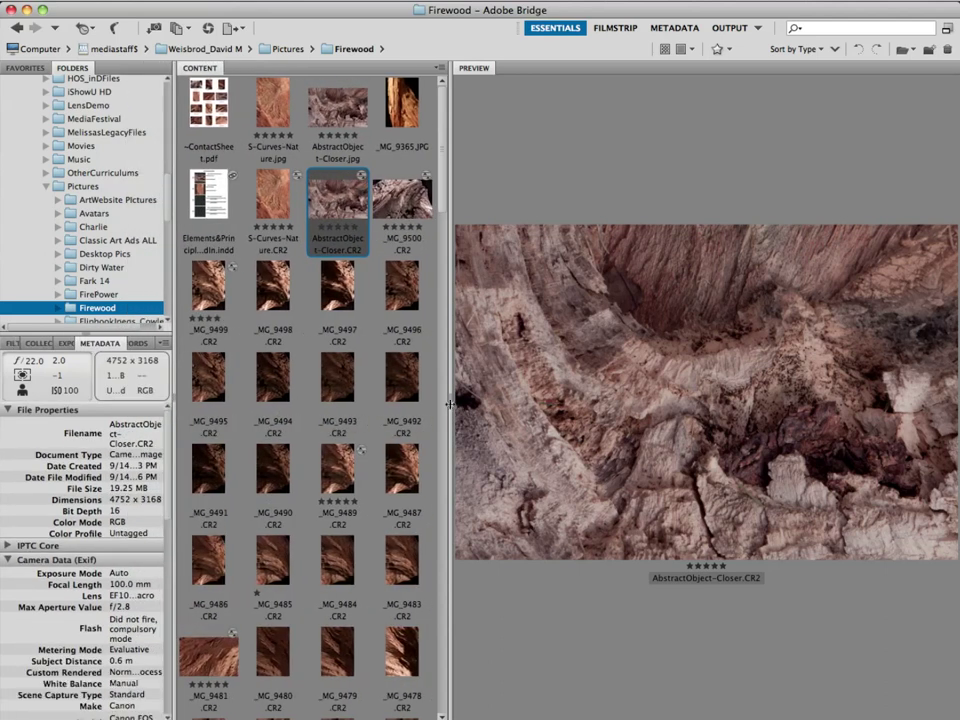
pyautogui.moveTo(450, 403); pyautogui.dragTo(373, 403)
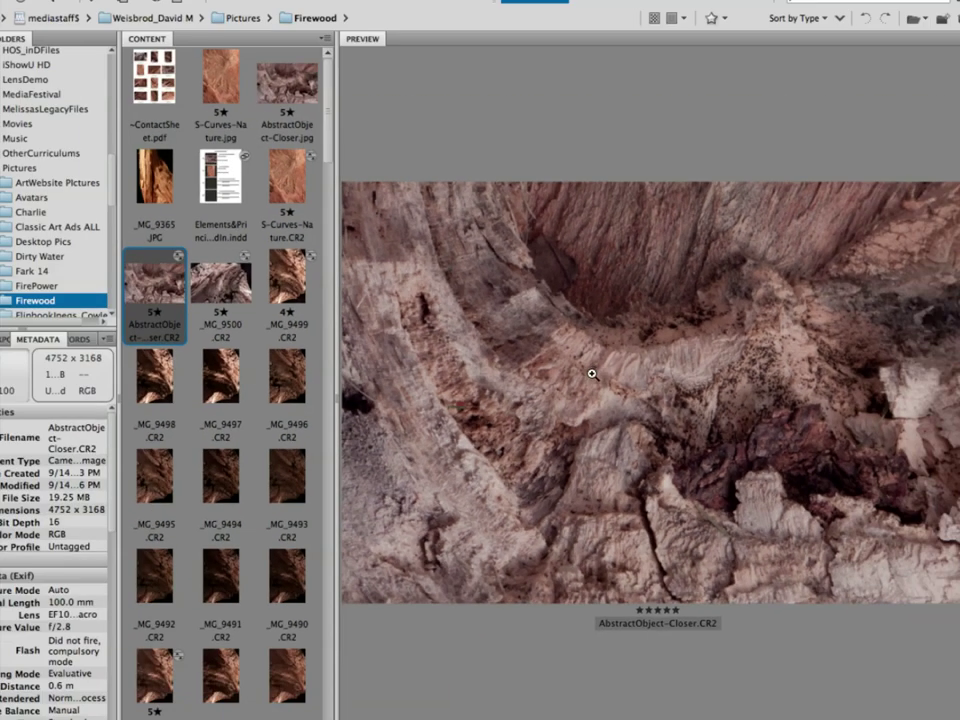
pyautogui.click(592, 373)
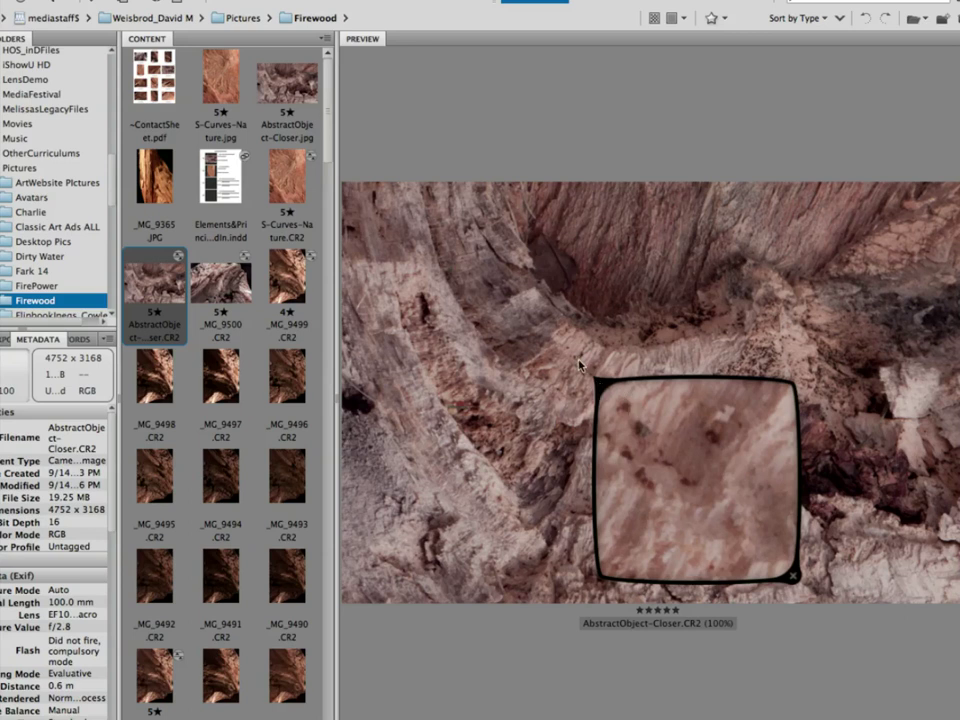
# Move the loupe to a nearby wood area, then to the photo's lower right
pyautogui.moveTo(602, 388); pyautogui.dragTo(637, 320)
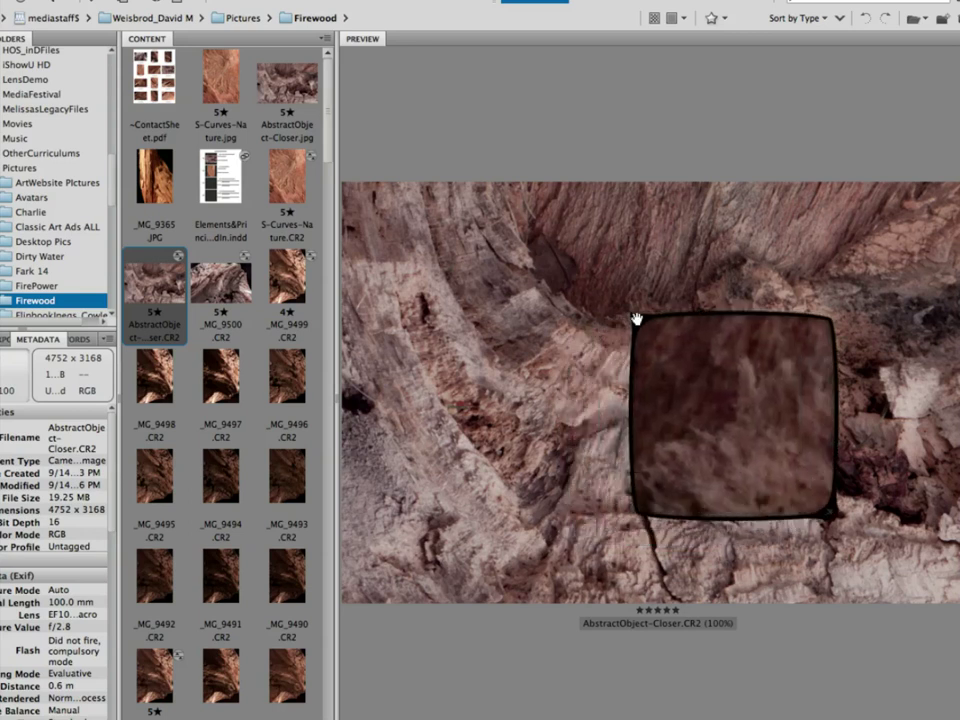
pyautogui.moveTo(636, 319); pyautogui.dragTo(802, 522)
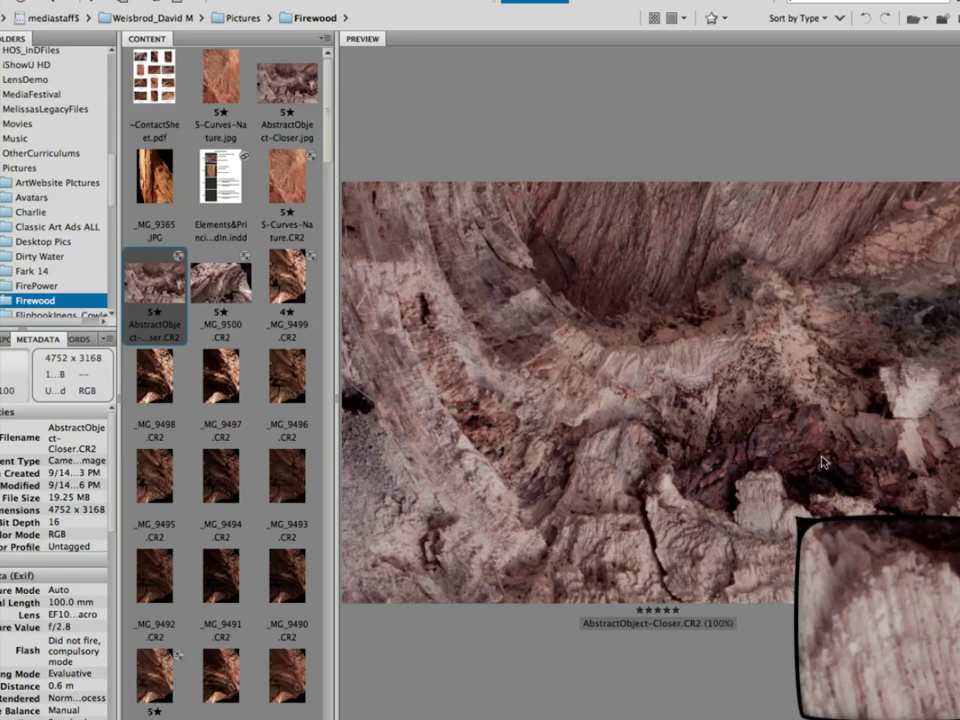
# Shift the loupe up onto the dark-speckled wood on the photo's right side
pyautogui.moveTo(801, 527); pyautogui.dragTo(757, 375)
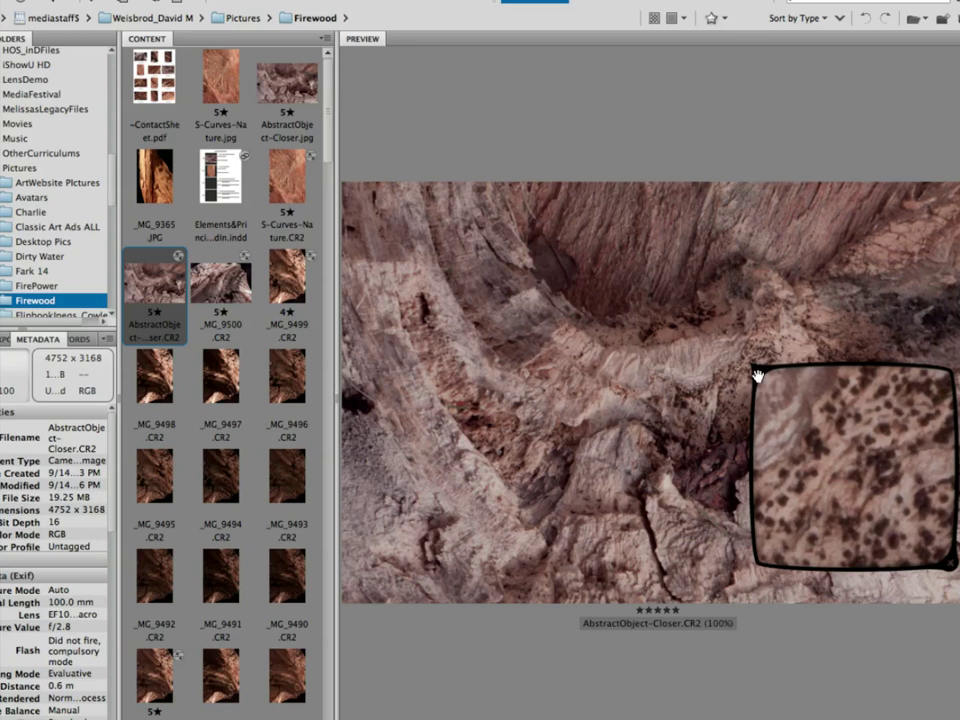
# Move the loupe leftward to the lower-left wood, then close and reopen it
pyautogui.moveTo(757, 375); pyautogui.dragTo(690, 410)
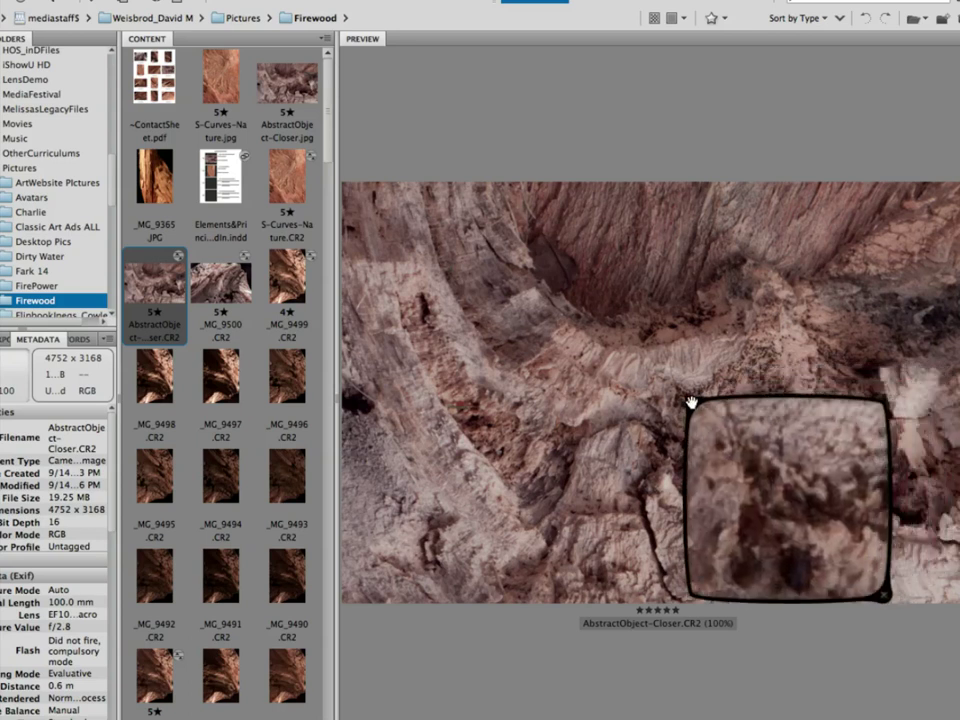
pyautogui.moveTo(752, 401); pyautogui.dragTo(638, 402)
pyautogui.moveTo(576, 409); pyautogui.dragTo(497, 420)
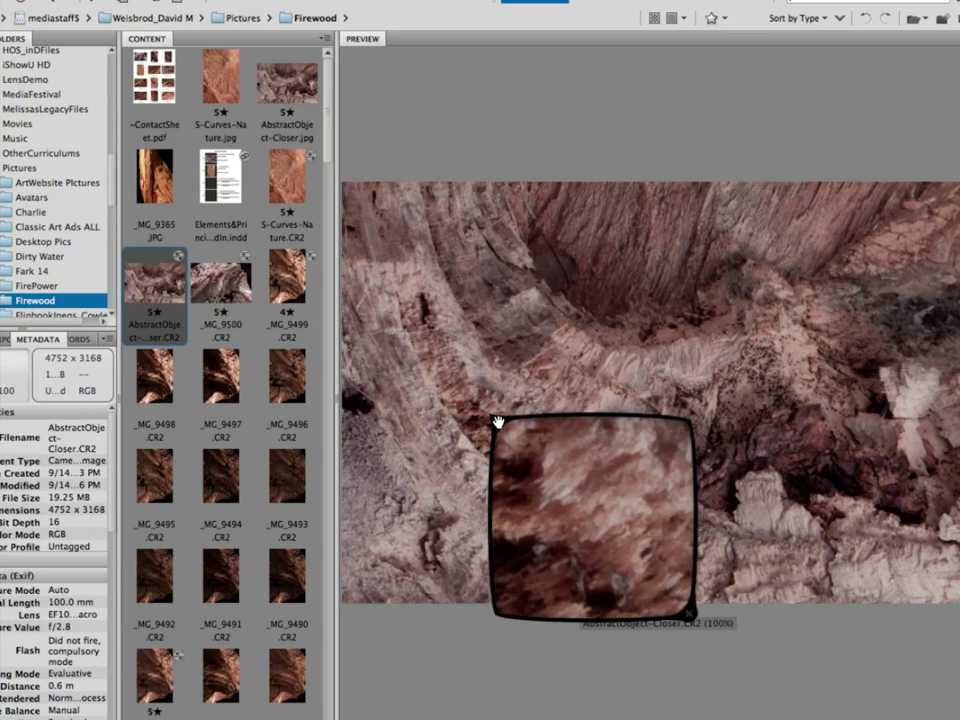
pyautogui.click(496, 420)
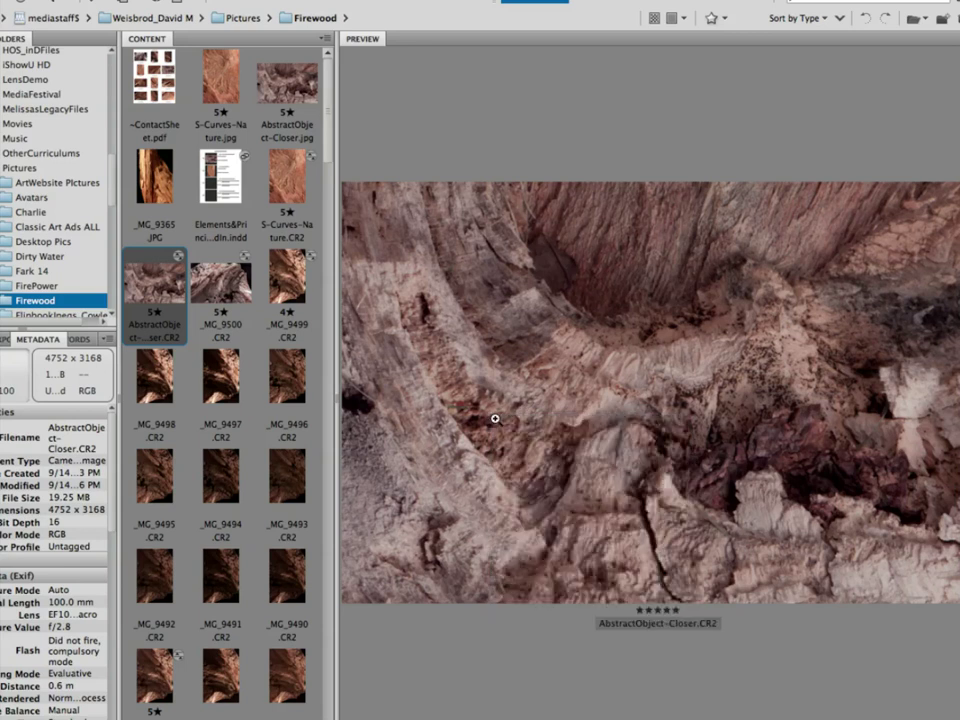
pyautogui.click(494, 418)
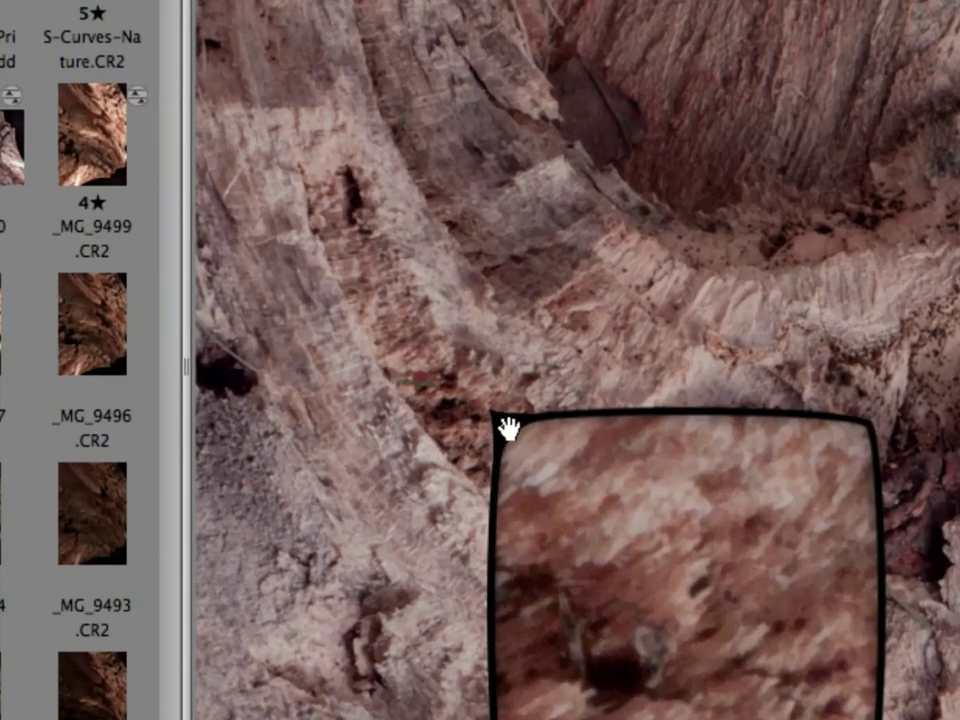
# Check higher spots, hiding and reopening the loupe with the grave key, then close it
pyautogui.moveTo(508, 428); pyautogui.dragTo(529, 289)
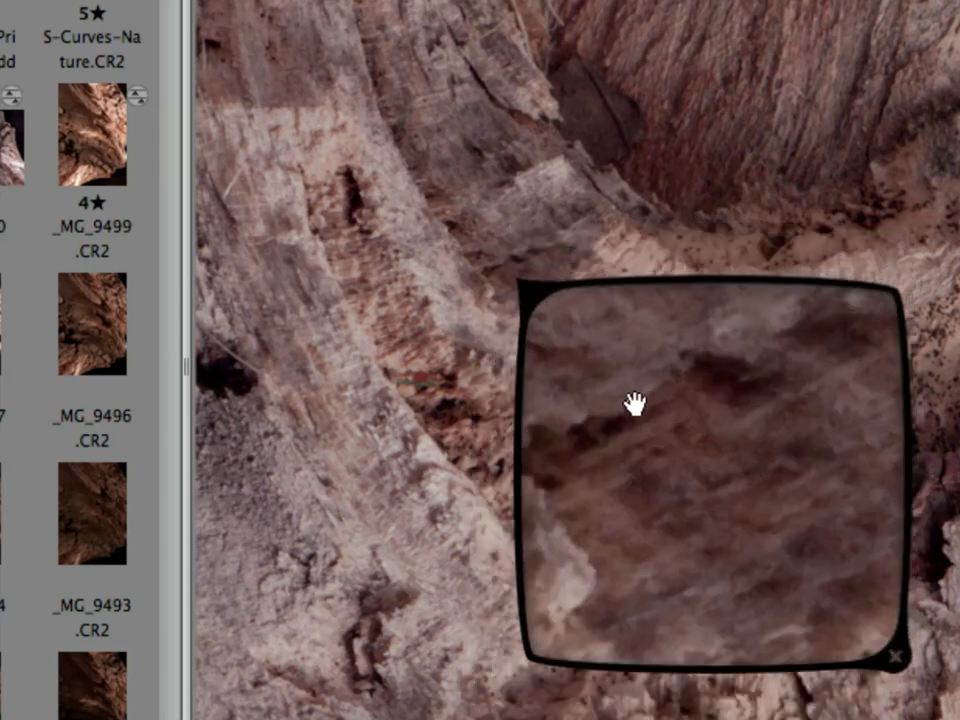
pyautogui.press('`')
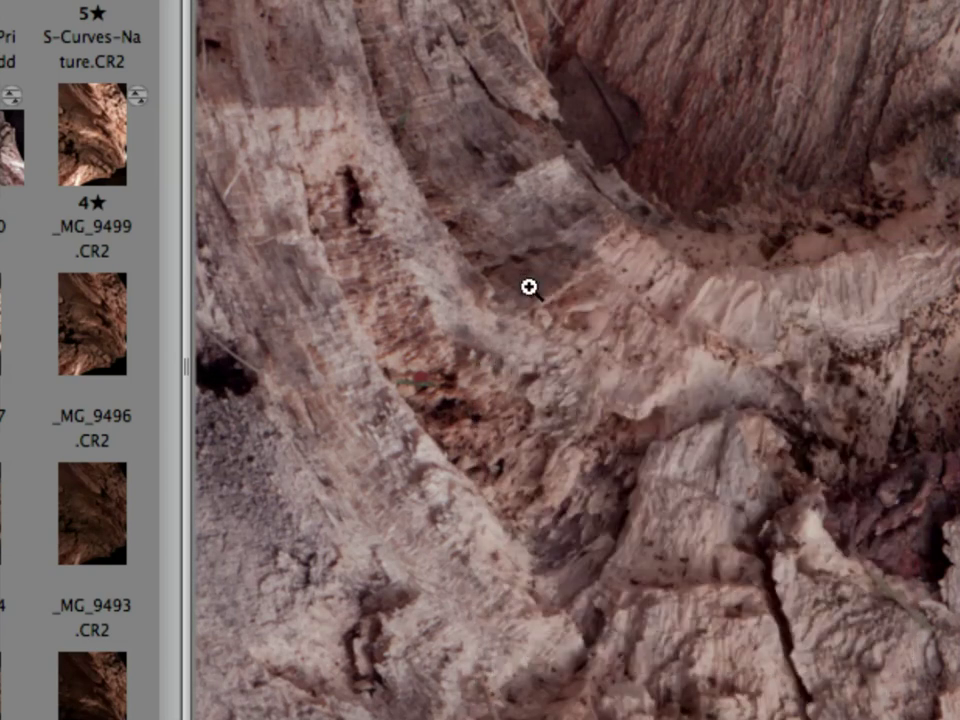
pyautogui.click(524, 284)
pyautogui.moveTo(613, 392); pyautogui.dragTo(664, 433)
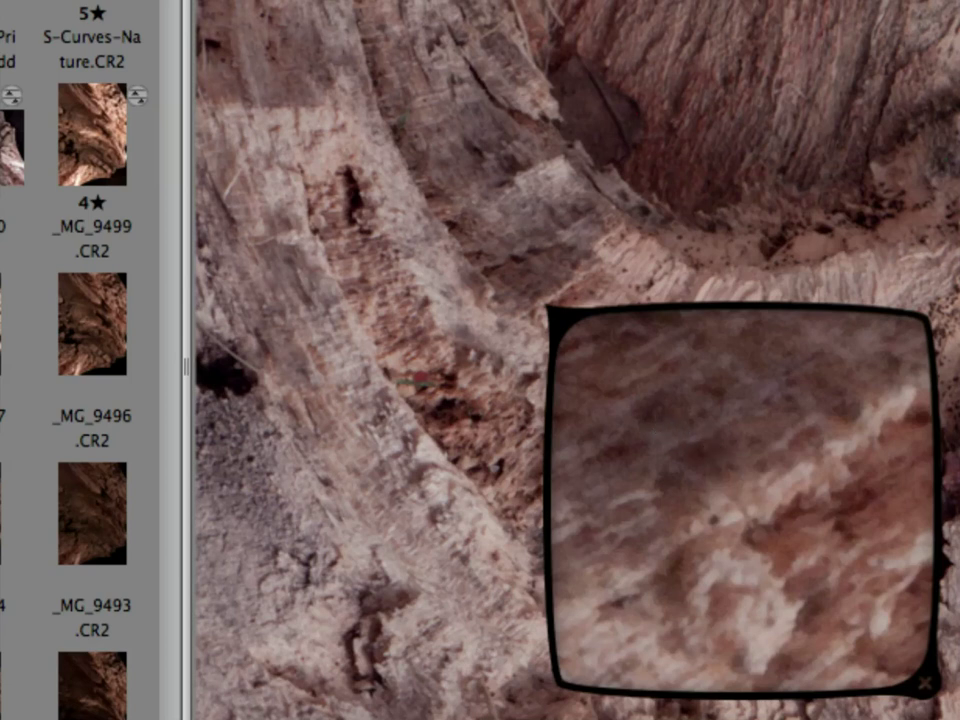
pyautogui.press('`')
pyautogui.click(568, 364)
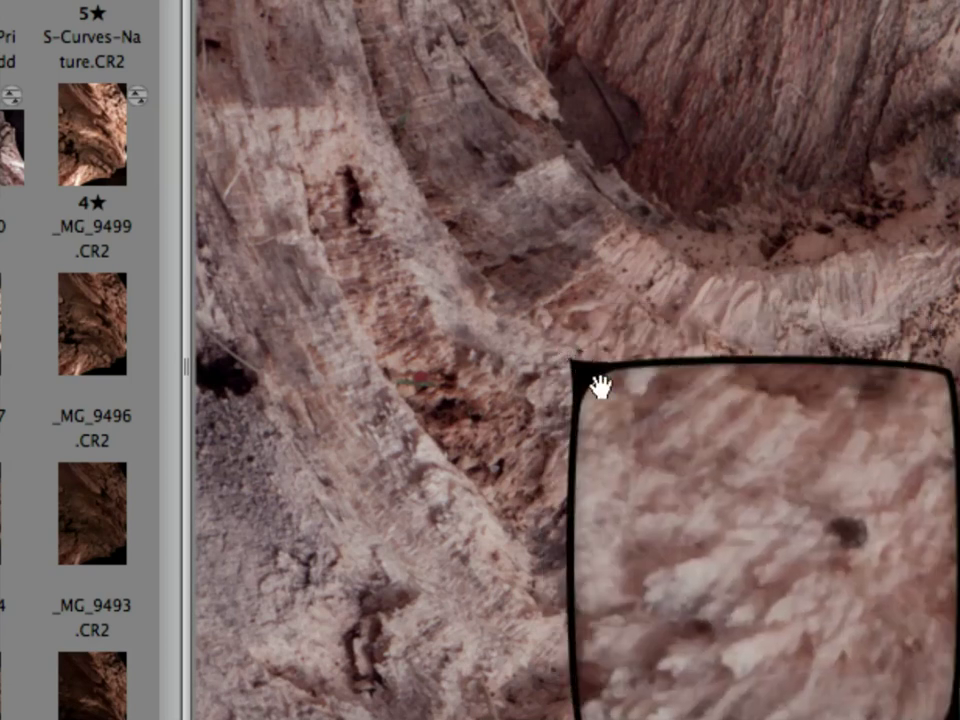
pyautogui.press('`')
pyautogui.click(600, 362)
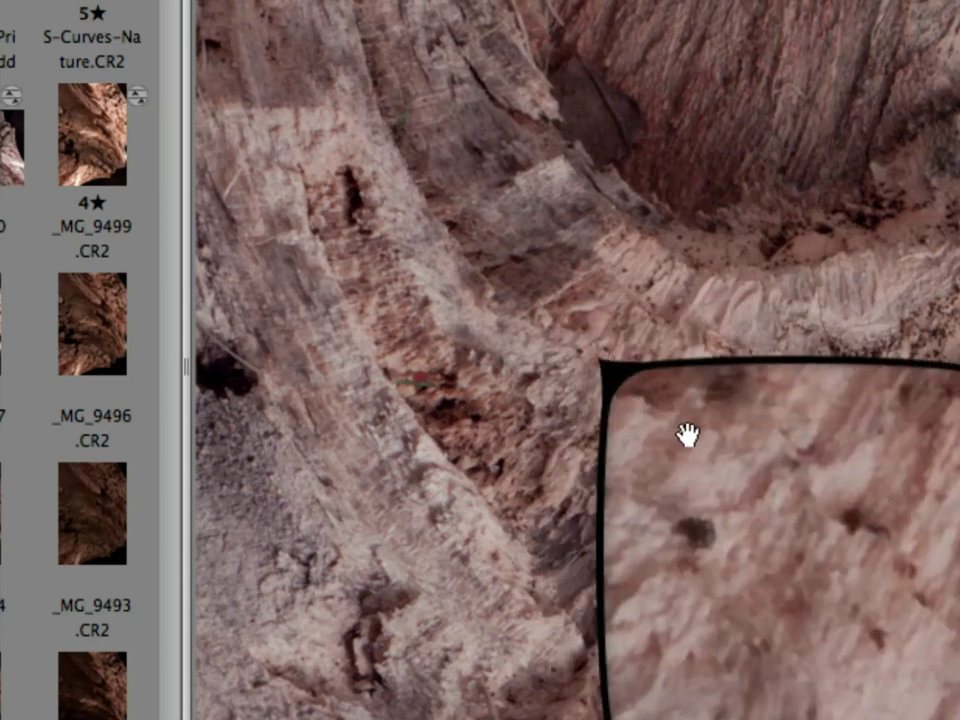
pyautogui.moveTo(687, 433); pyautogui.dragTo(532, 374)
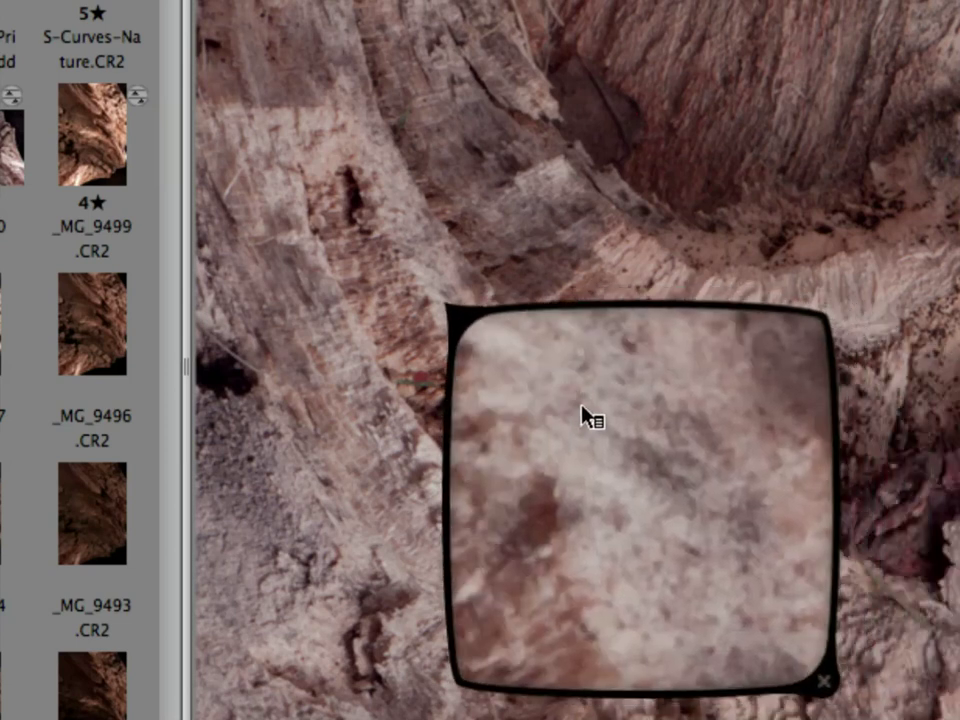
pyautogui.click(487, 340)
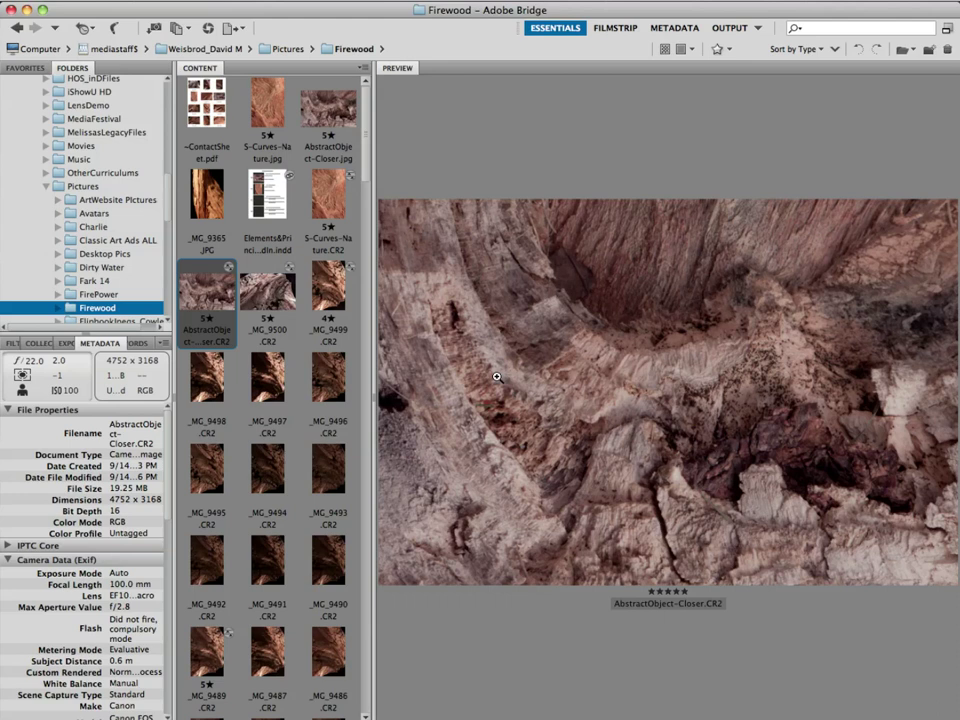
# Open and close the 100% loupe on the photo again, then scroll down the thumbnails
pyautogui.click(641, 392)
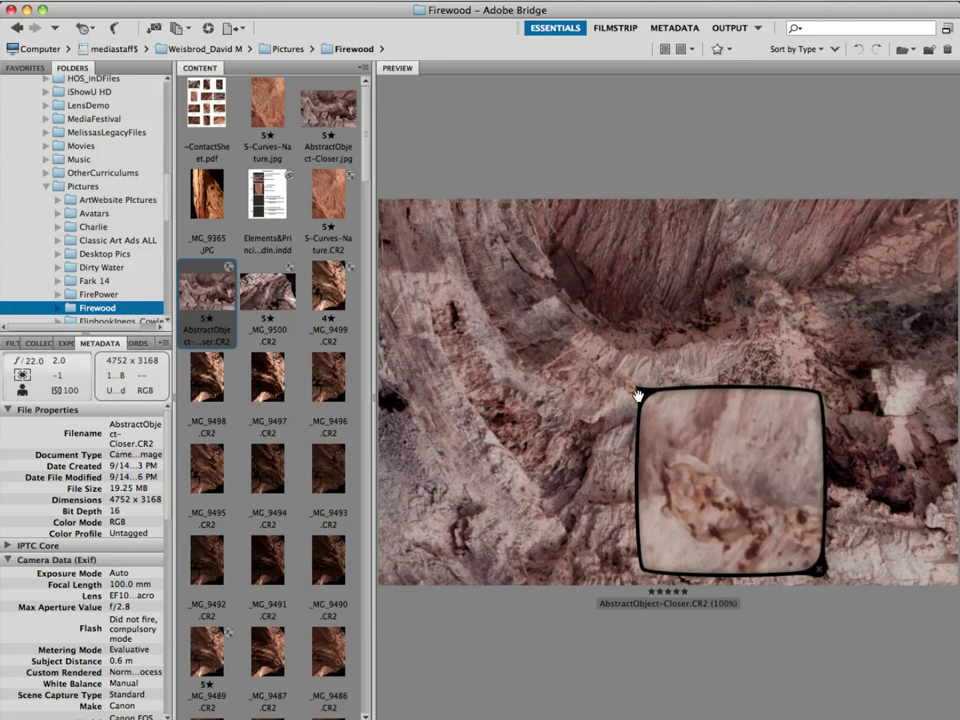
pyautogui.click(638, 396)
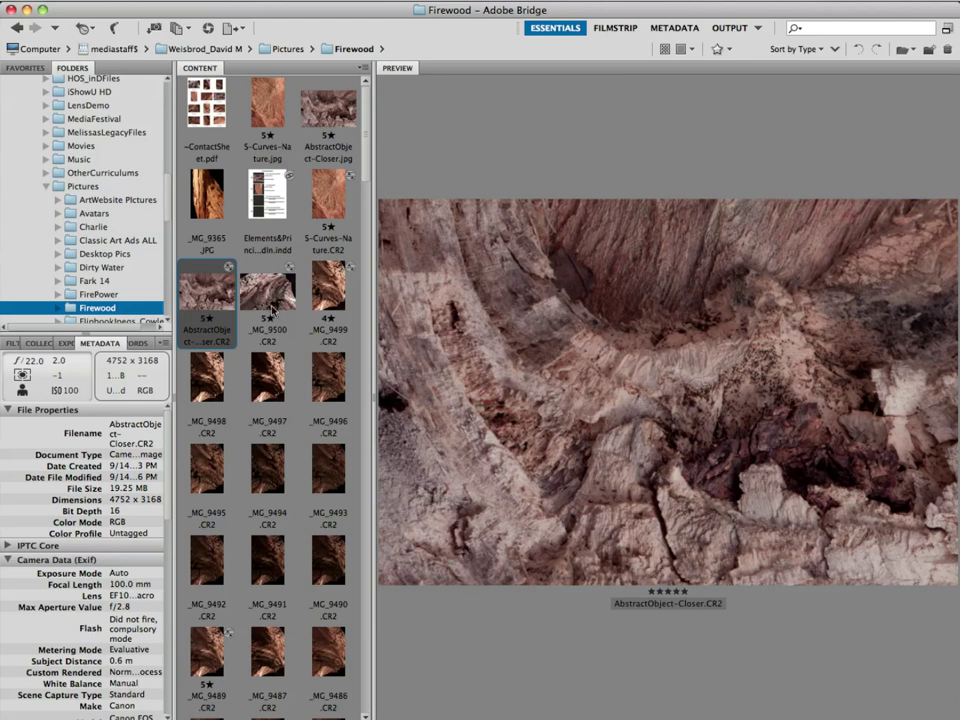
pyautogui.scroll(-2, 272, 310)
# Preview _MG_9491, then bring up the four-star _MG_9499.CR2 photo
pyautogui.click(262, 482)
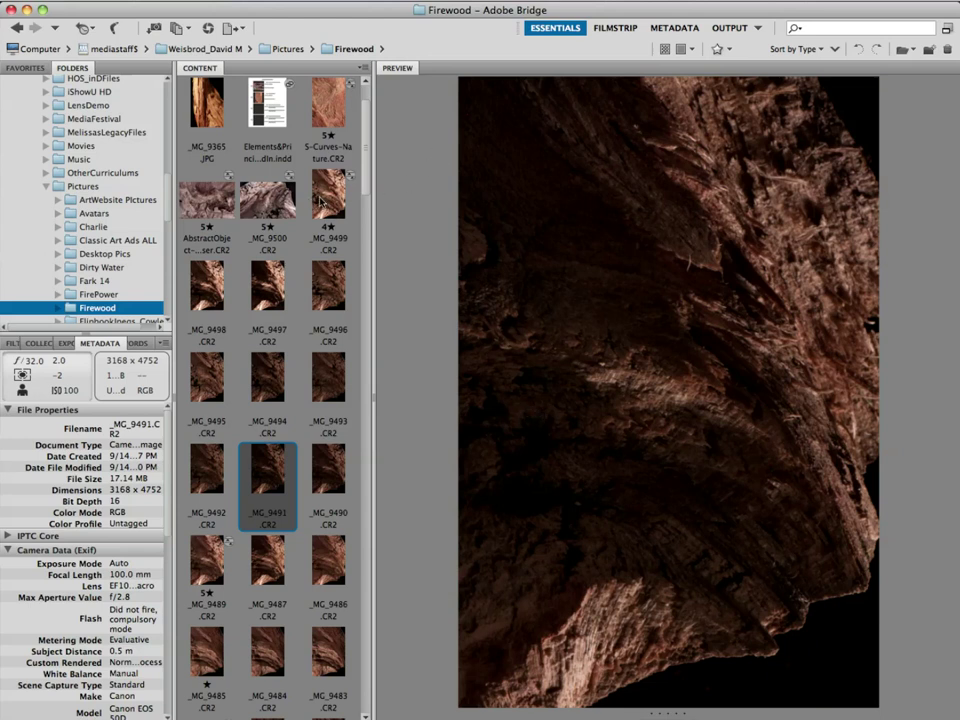
pyautogui.click(321, 203)
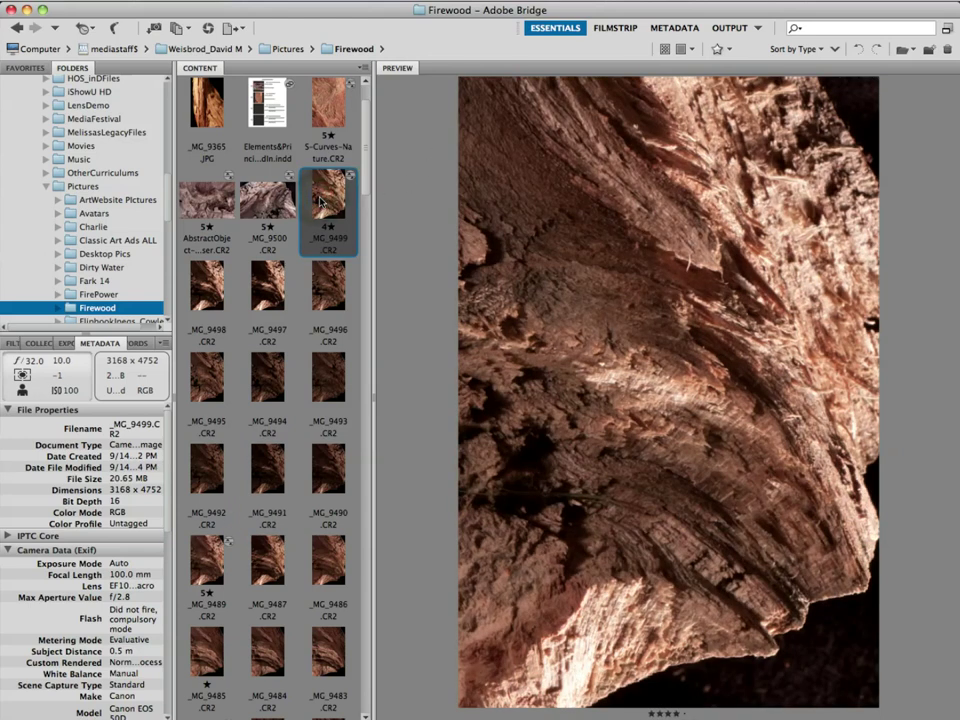
# Inspect _MG_9499's wood grain with the loupe, lower area then upper right, and close it
pyautogui.click(580, 670)
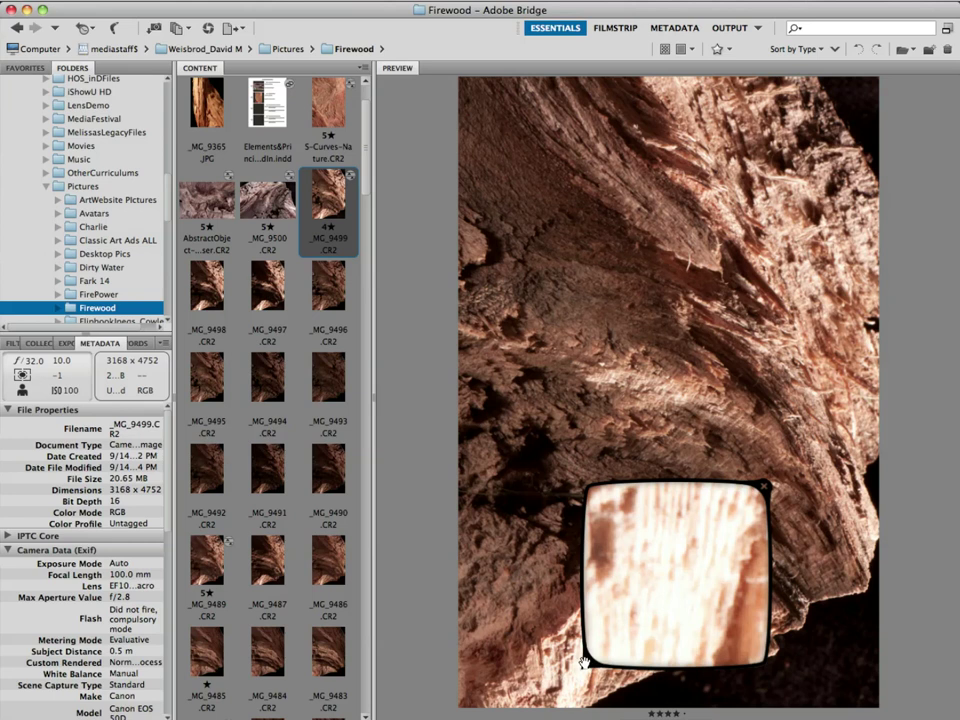
pyautogui.moveTo(585, 662); pyautogui.dragTo(582, 670)
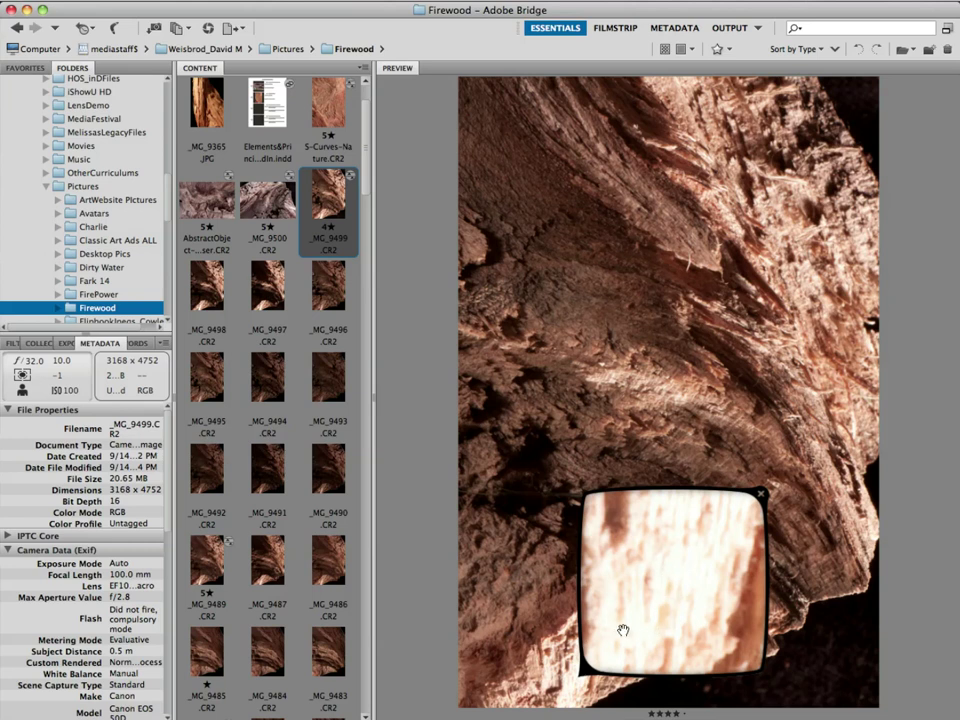
pyautogui.click(778, 228)
pyautogui.moveTo(778, 228); pyautogui.dragTo(760, 275)
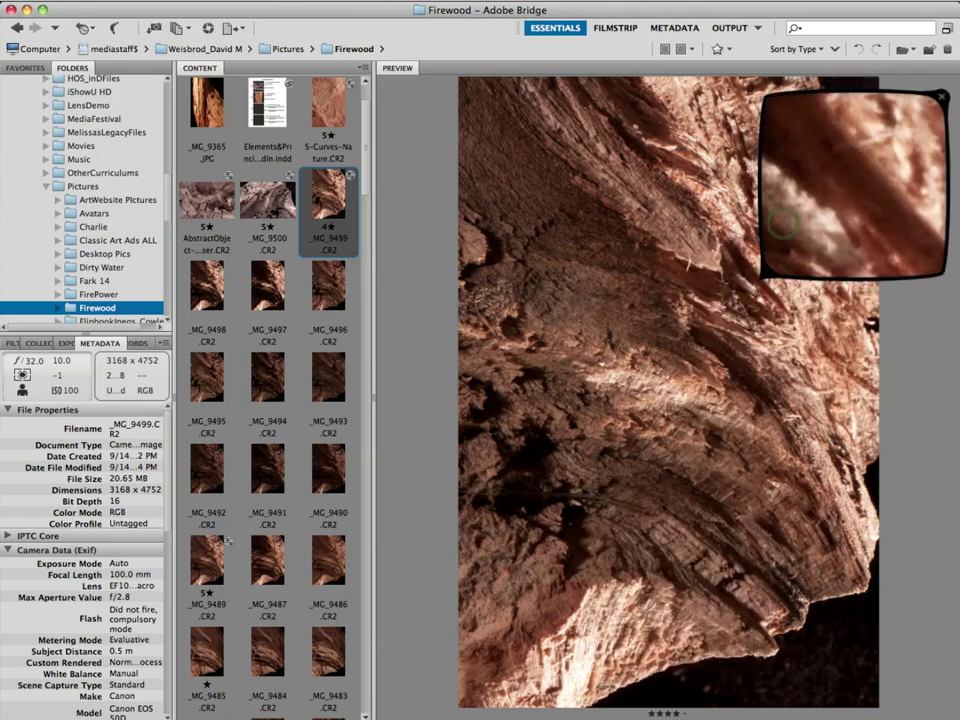
pyautogui.click(758, 273)
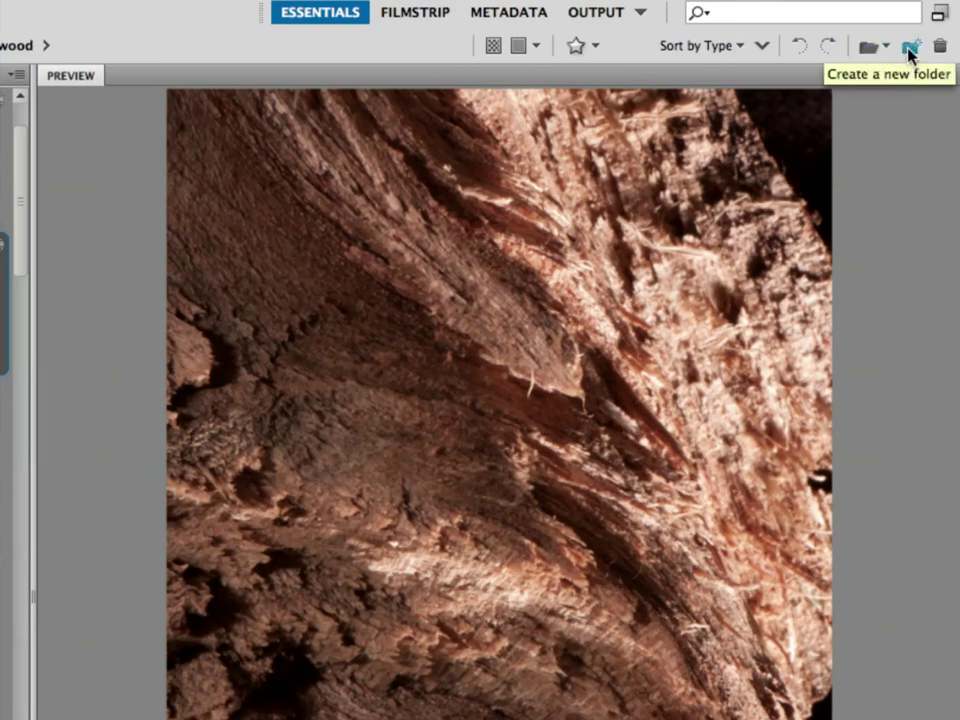
# Rotate _MG_9499 90° counterclockwise to landscape and compare it against _MG_9500
pyautogui.click(802, 46)
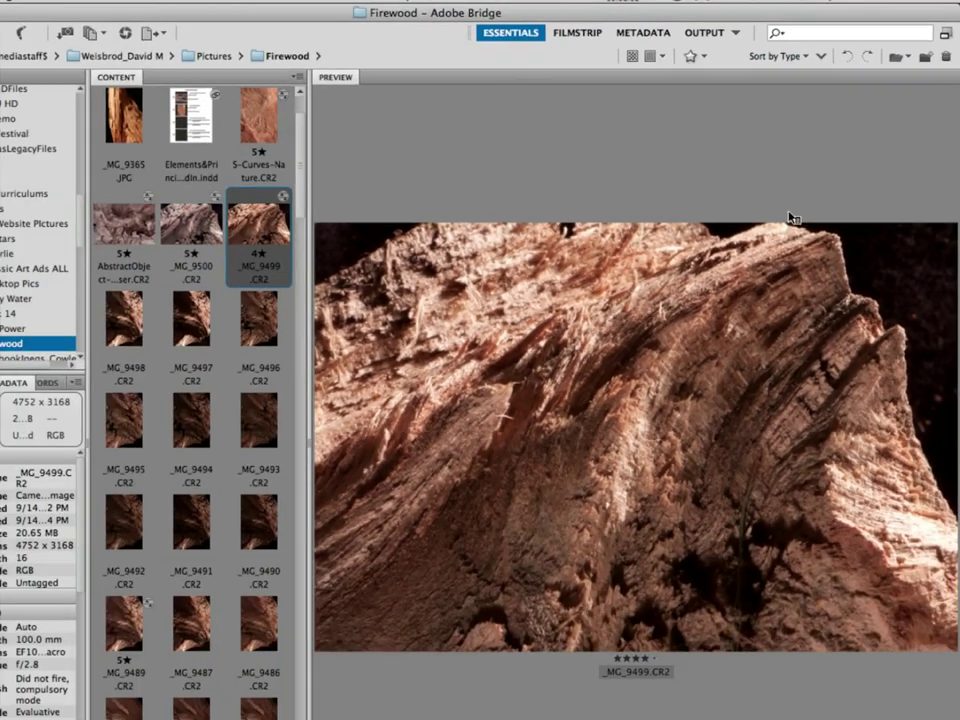
pyautogui.click(205, 233)
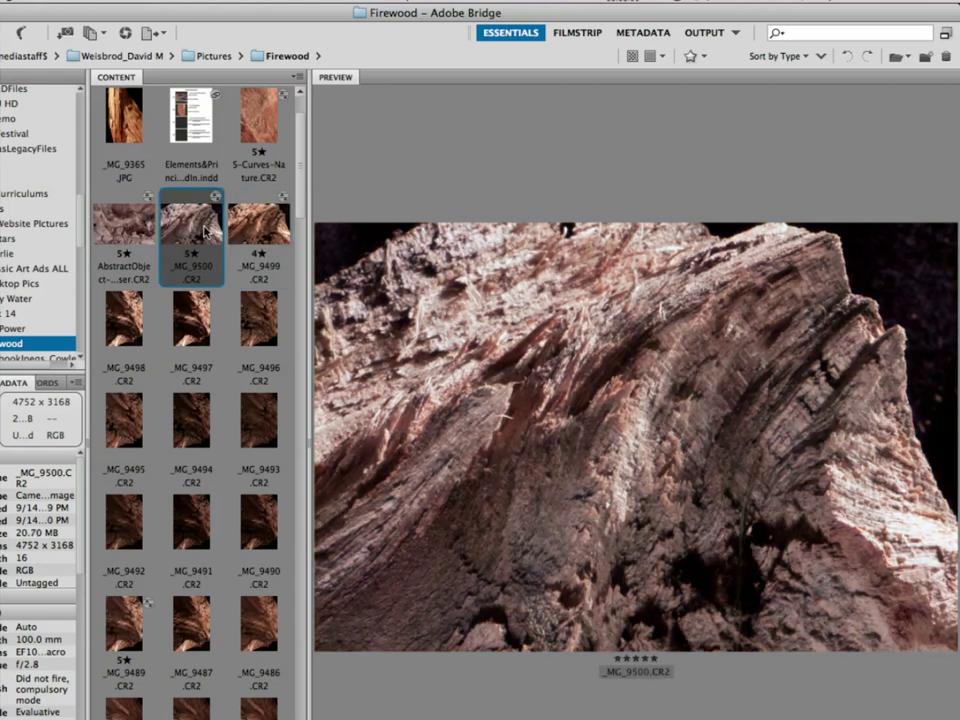
pyautogui.click(252, 235)
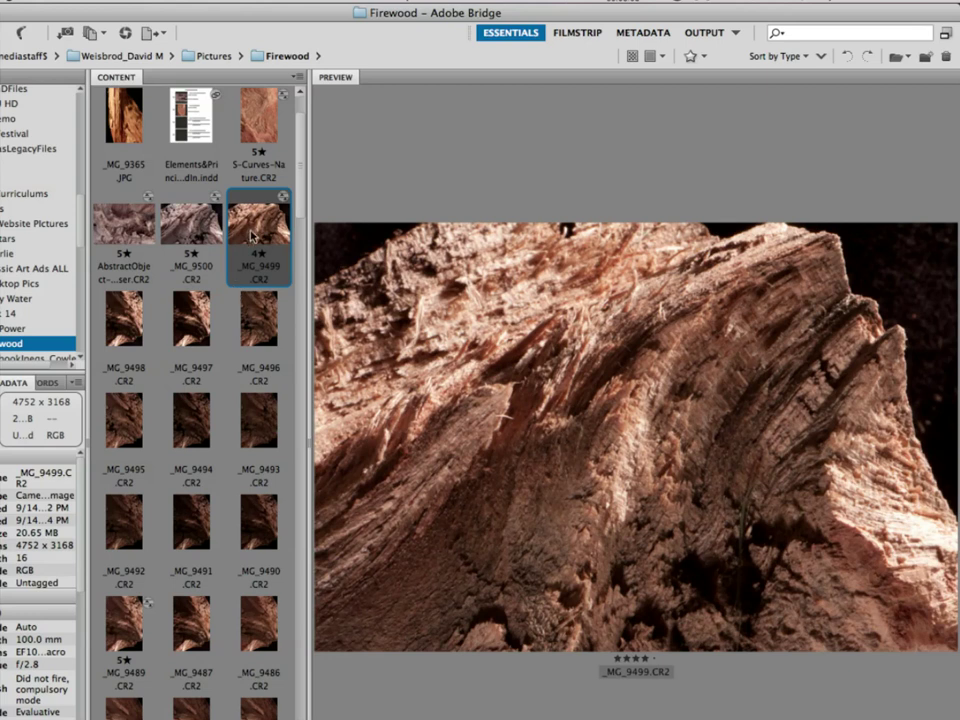
pyautogui.click(212, 228)
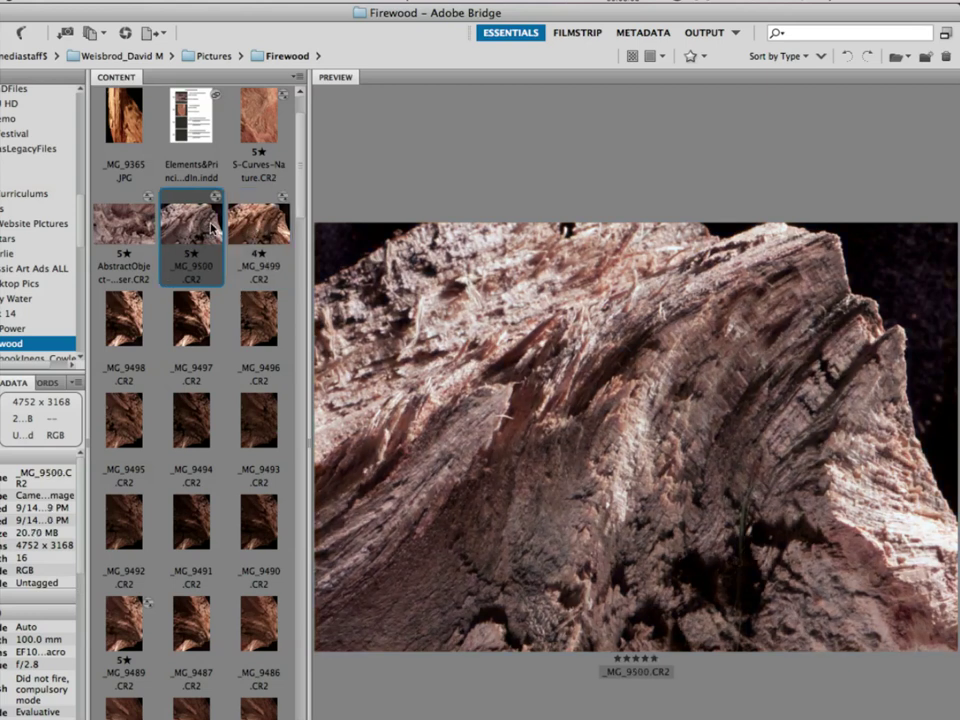
pyautogui.click(265, 221)
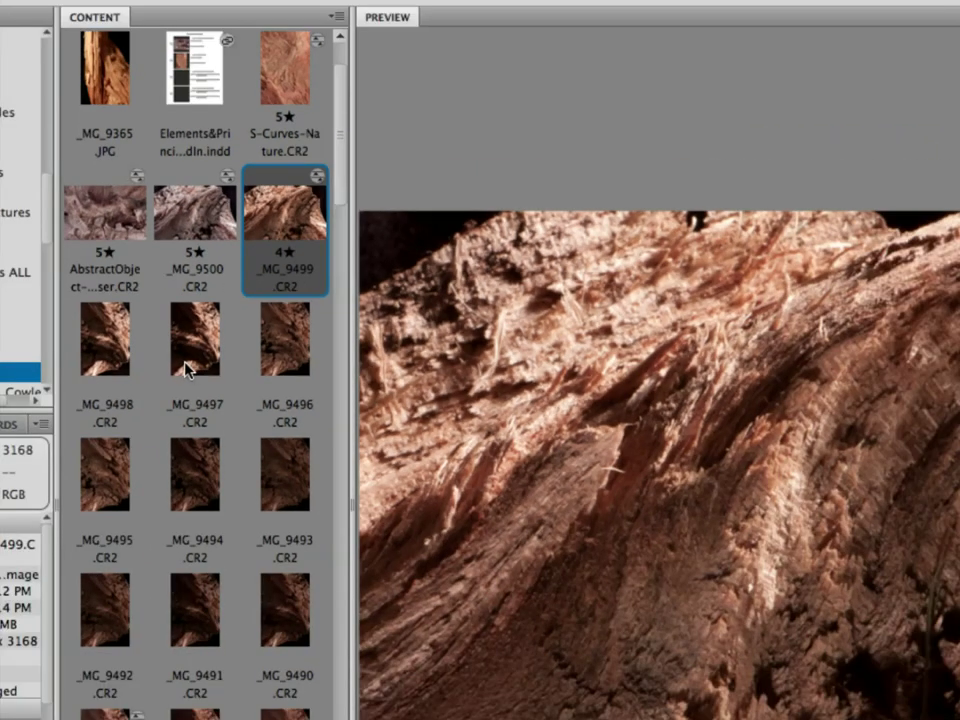
pyautogui.click(10, 435)
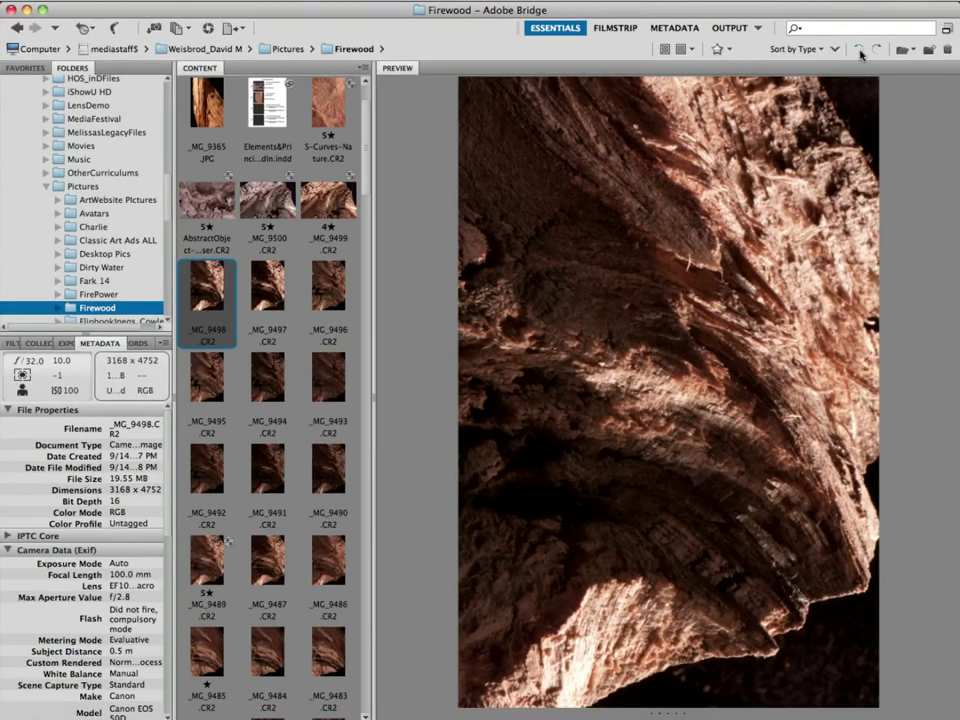
# Rotate _MG_9498 90° counterclockwise to landscape
pyautogui.click(859, 50)
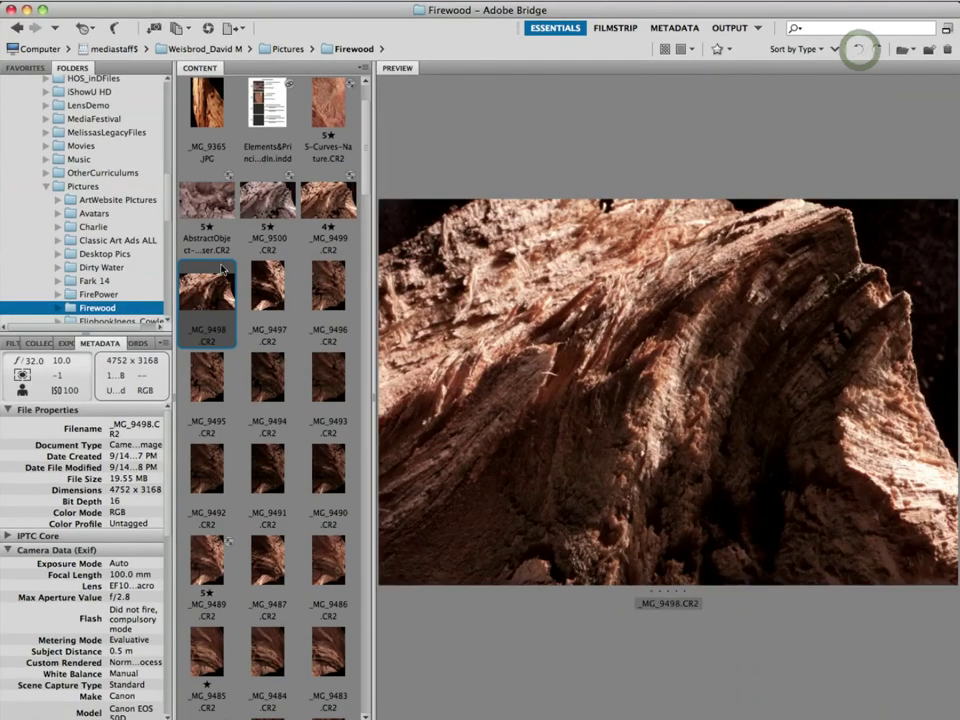
pyautogui.press('Right')
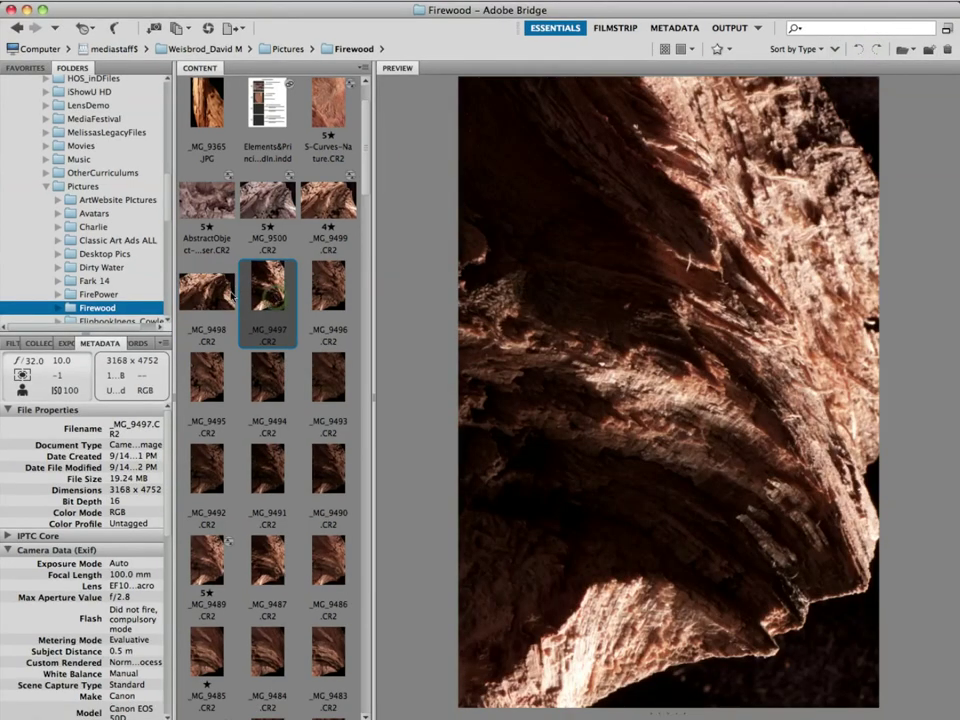
pyautogui.click(228, 292)
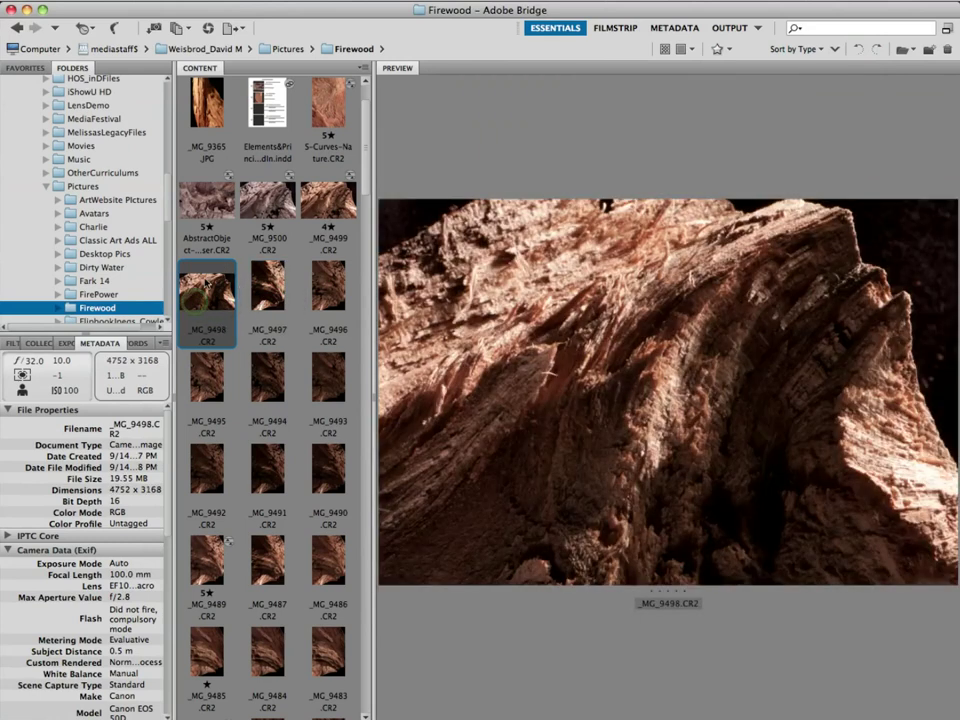
pyautogui.press('Right')
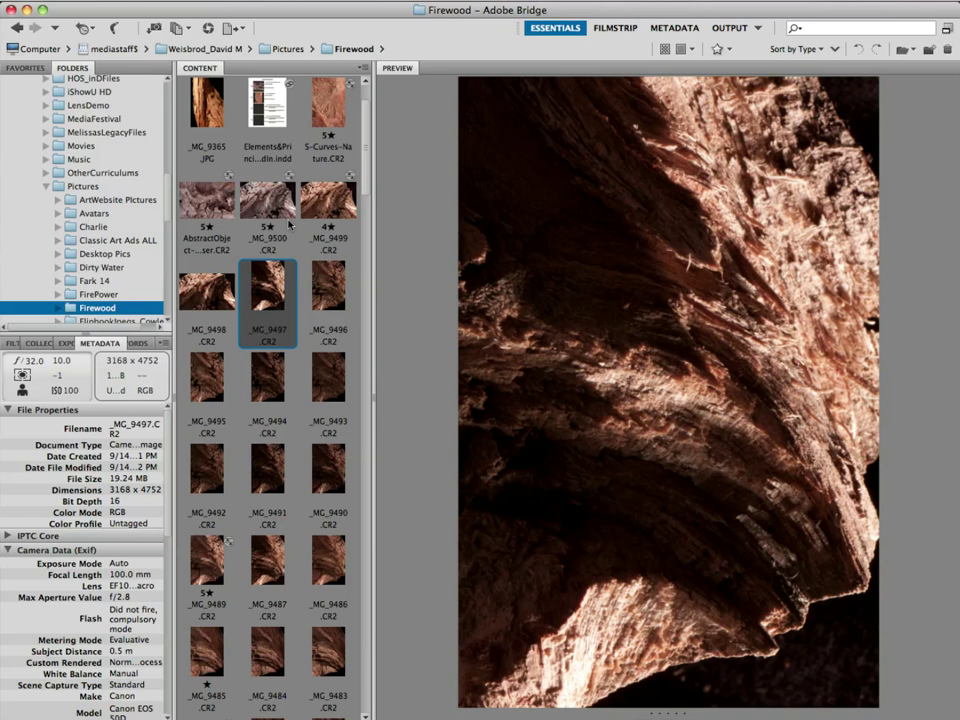
# Rotate _MG_9494, _MG_9495, _MG_9493, _MG_9496 and _MG_9497 counterclockwise to landscape
pyautogui.click(267, 378)
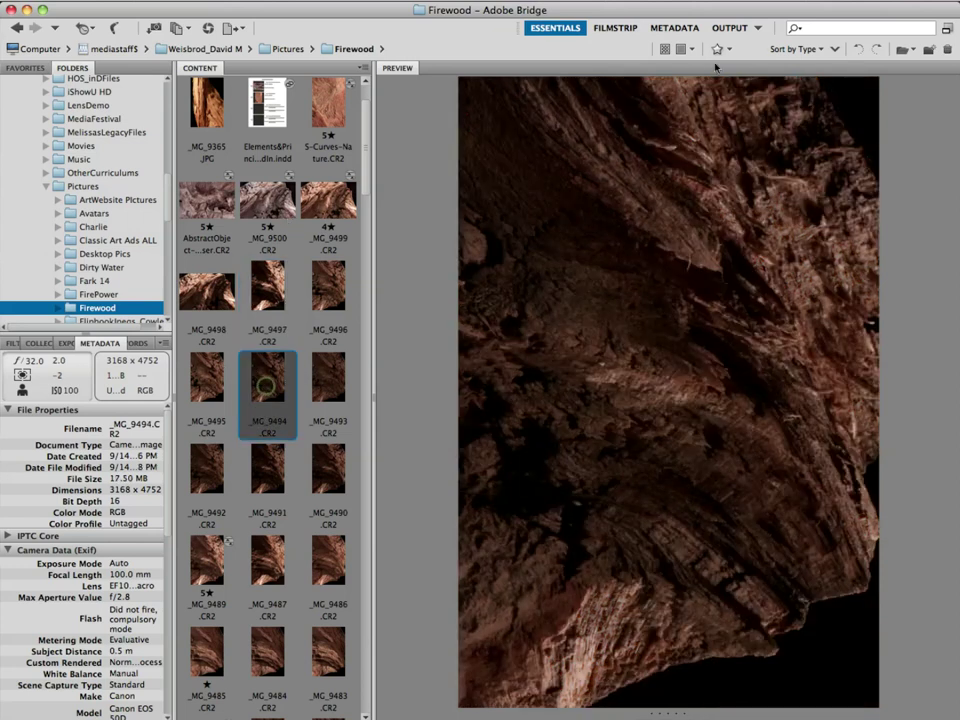
pyautogui.click(862, 50)
pyautogui.press('Left')
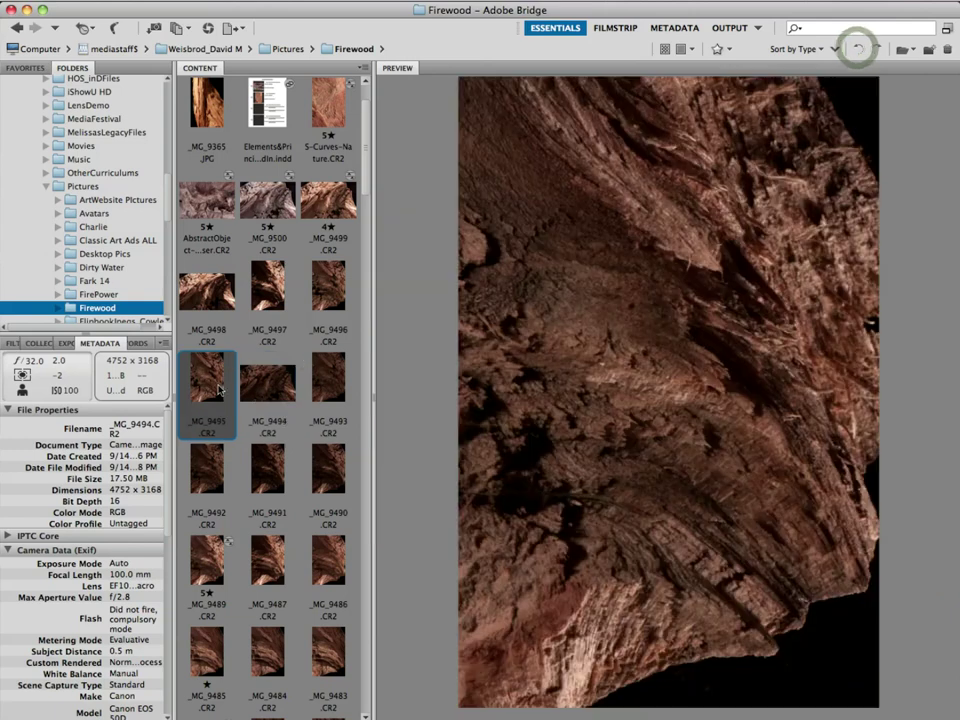
pyautogui.click(858, 49)
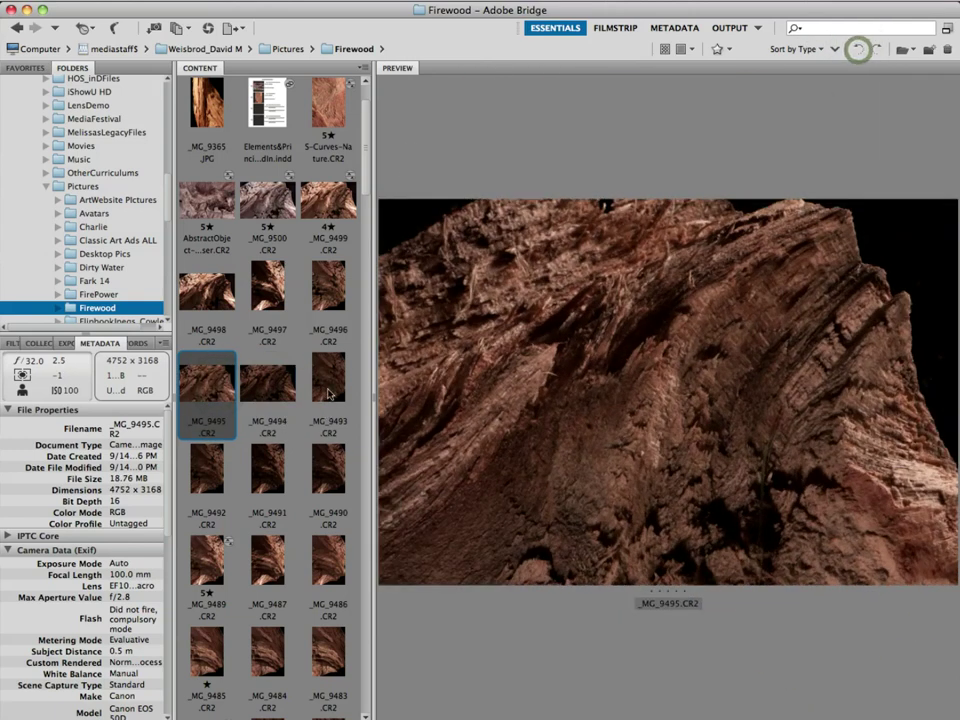
pyautogui.press('Right')
pyautogui.press('Right')
pyautogui.click(858, 49)
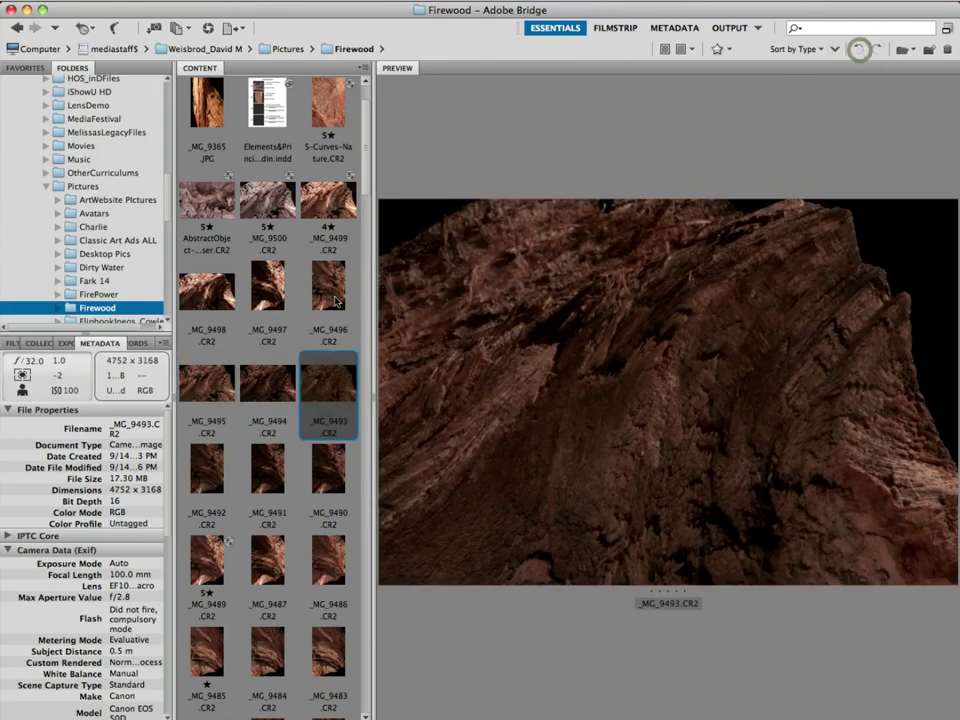
pyautogui.press('Up')
pyautogui.click(858, 49)
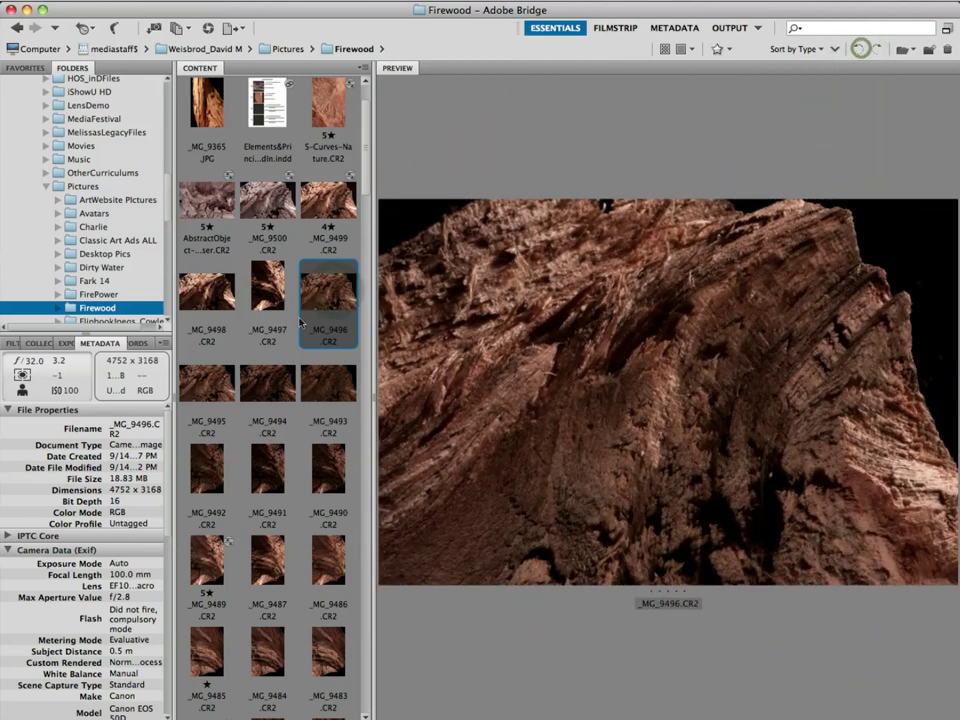
pyautogui.press('Left')
pyautogui.click(858, 49)
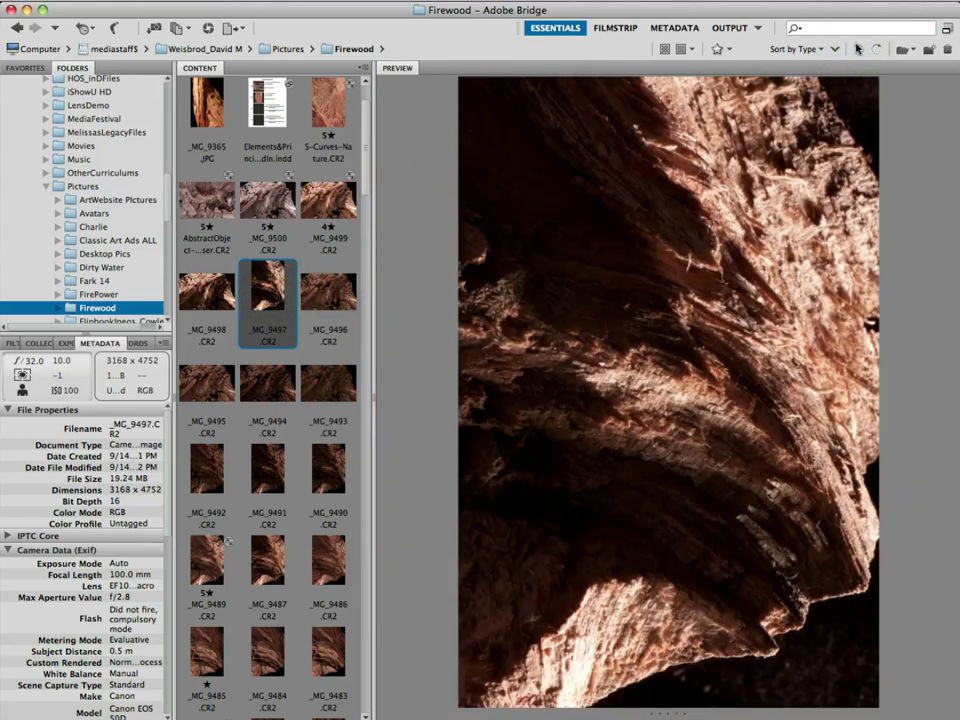
pyautogui.click(855, 48)
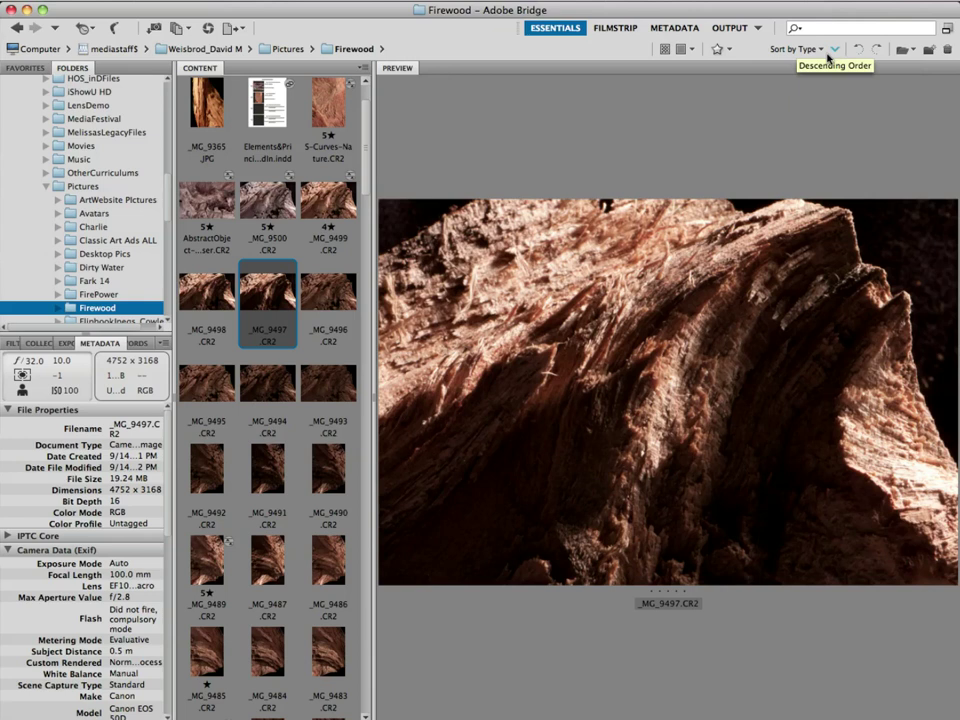
pyautogui.press('F2')
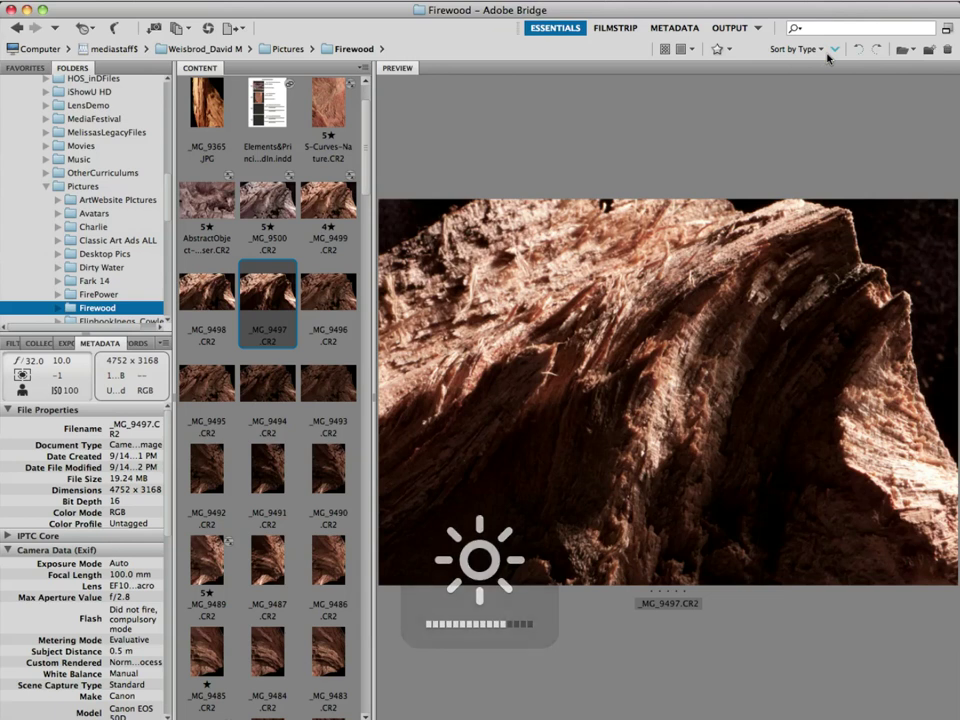
pyautogui.press('F2')
pyautogui.press('F2')
pyautogui.press('F2')
pyautogui.press('F2')
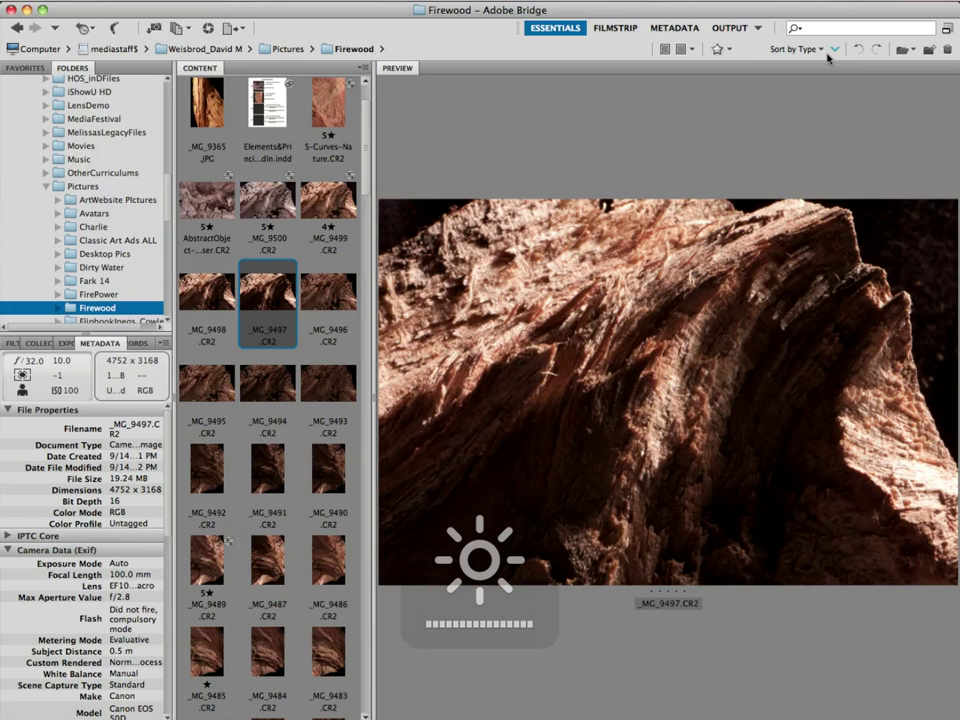
pyautogui.press('F1')
pyautogui.press('F1')
pyautogui.press('F1')
pyautogui.press('F1')
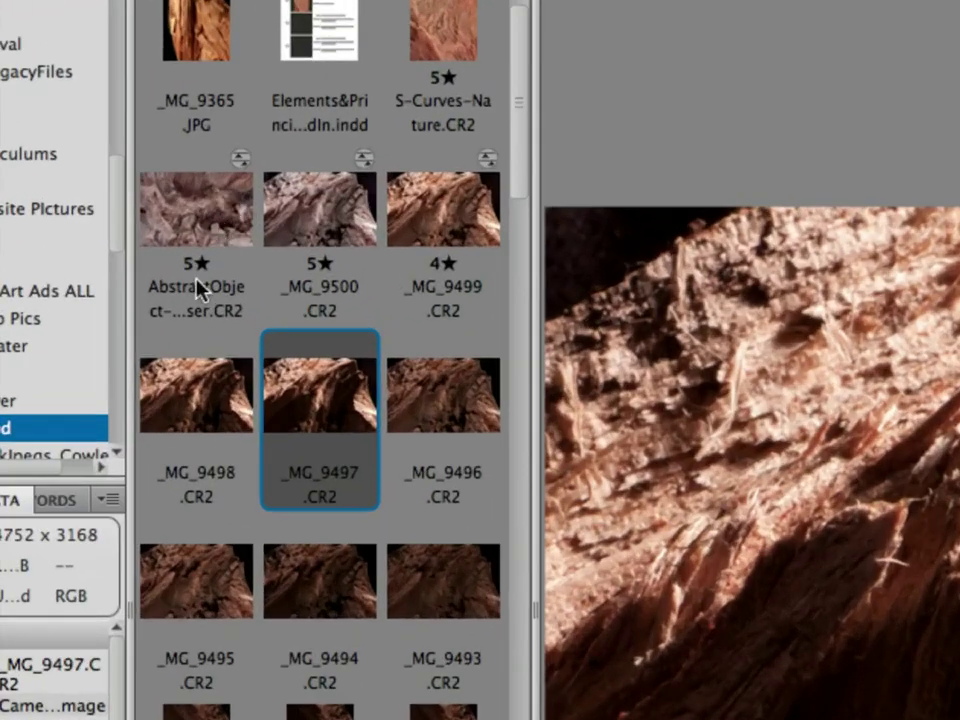
pyautogui.scroll(-10, 367, 467)
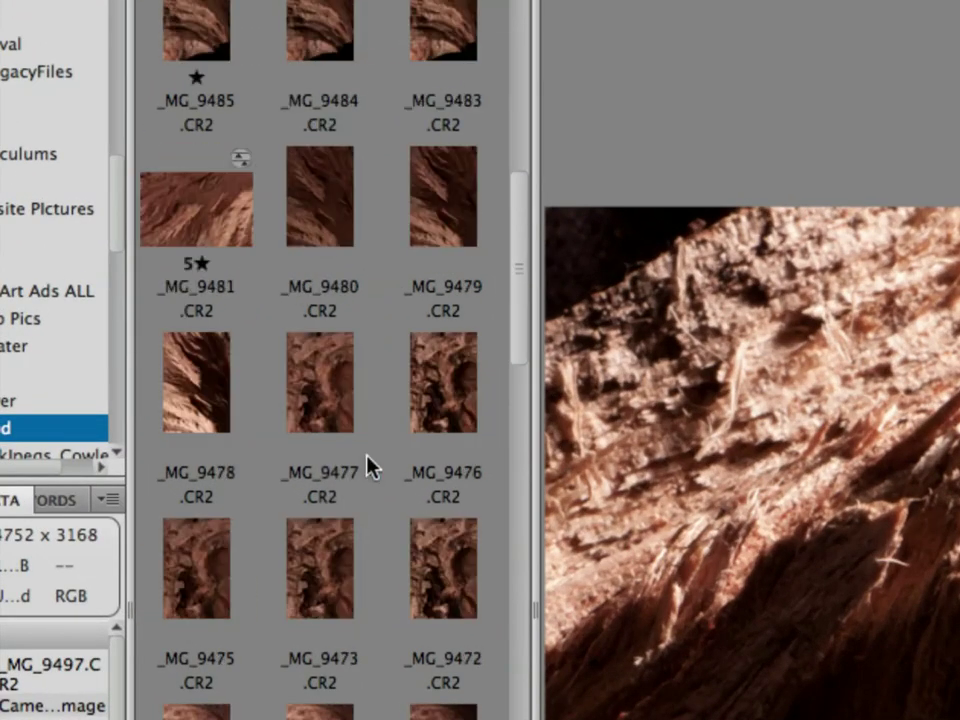
pyautogui.scroll(4, 367, 467)
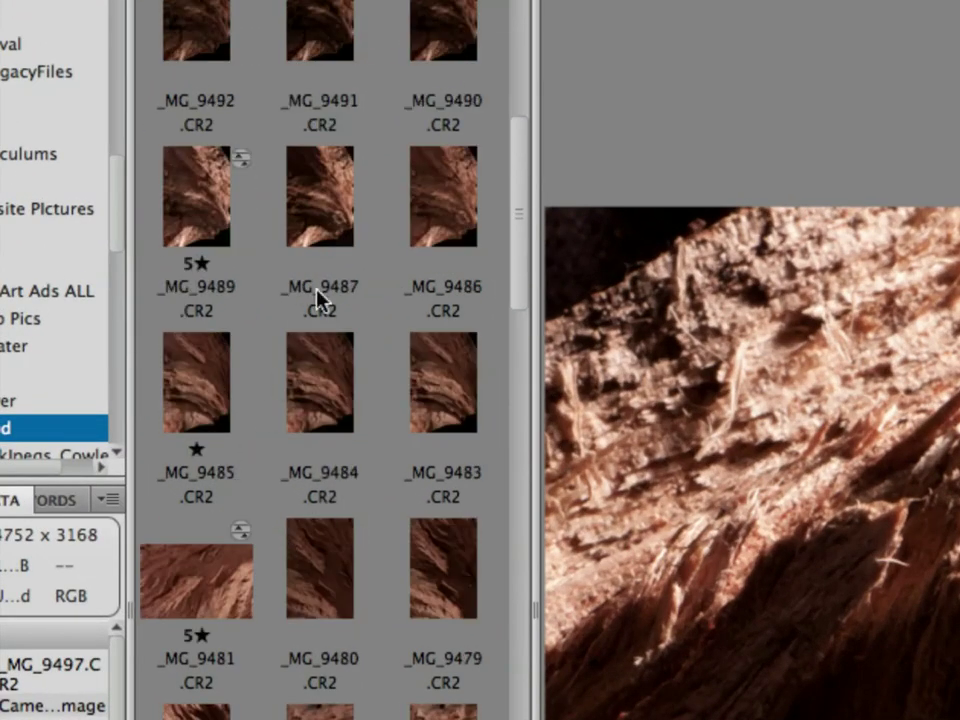
pyautogui.moveTo(518, 300); pyautogui.dragTo(520, 598)
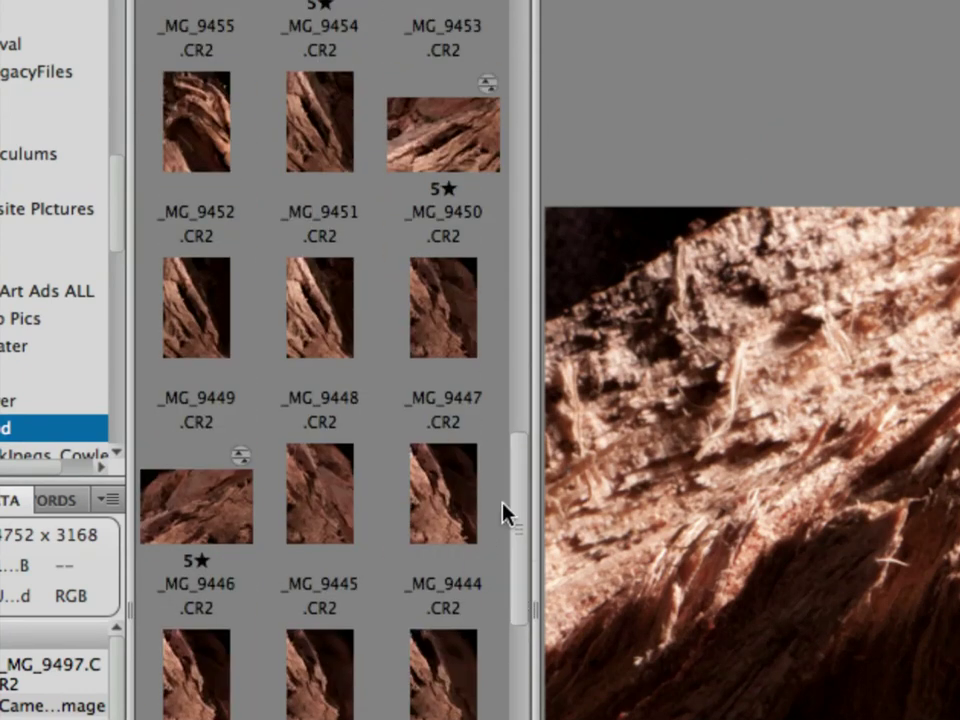
pyautogui.moveTo(508, 512); pyautogui.dragTo(515, 648)
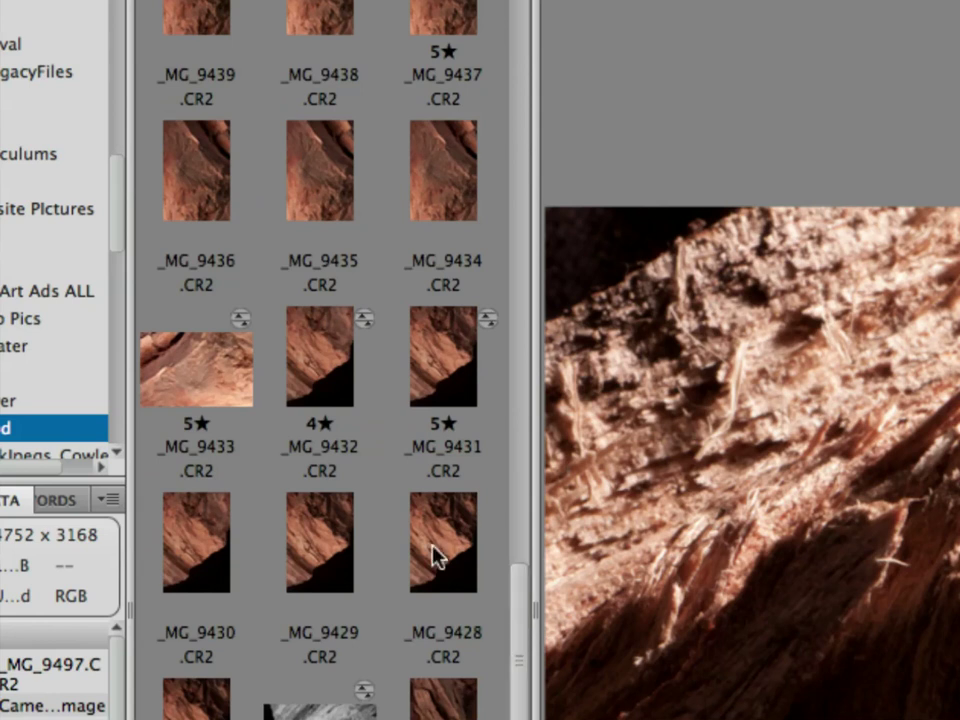
pyautogui.moveTo(510, 600); pyautogui.dragTo(514, 719)
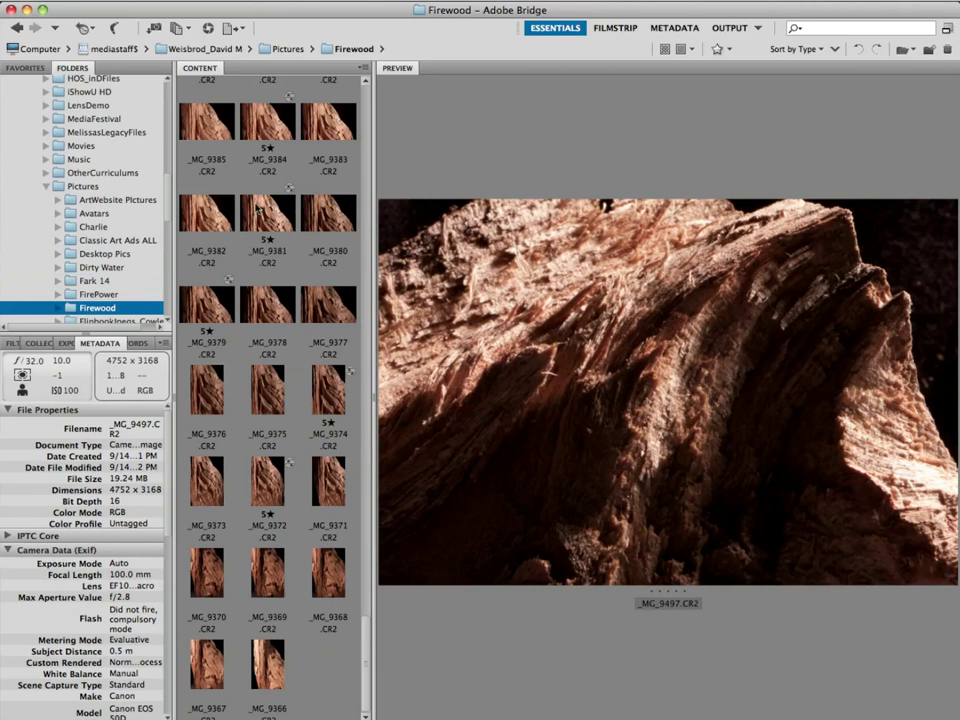
pyautogui.scroll(20, 258, 210)
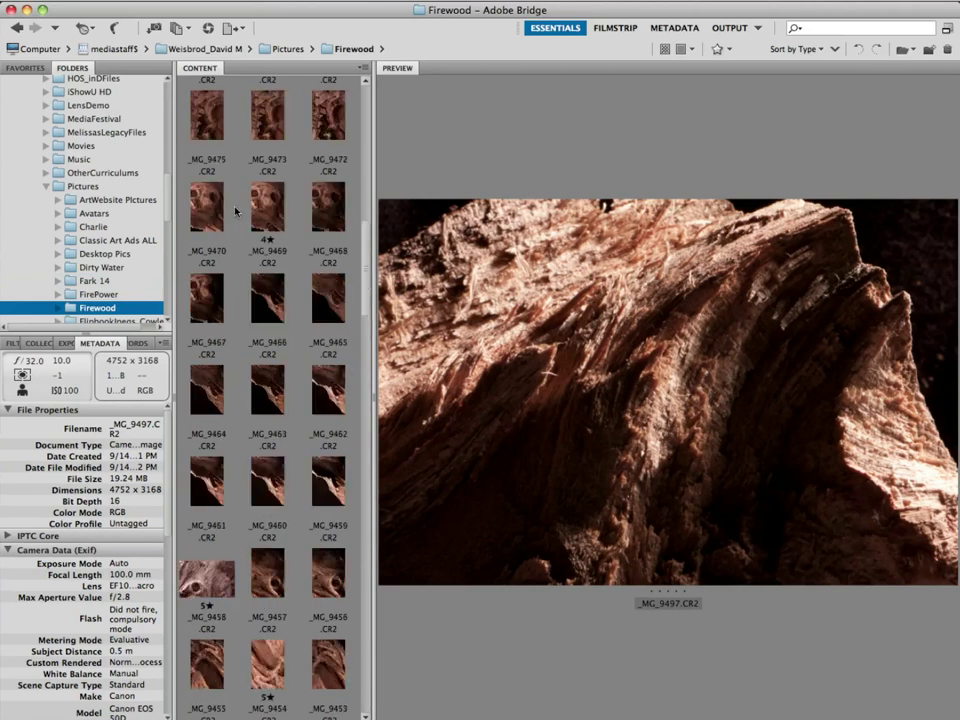
pyautogui.scroll(-3, 230, 222)
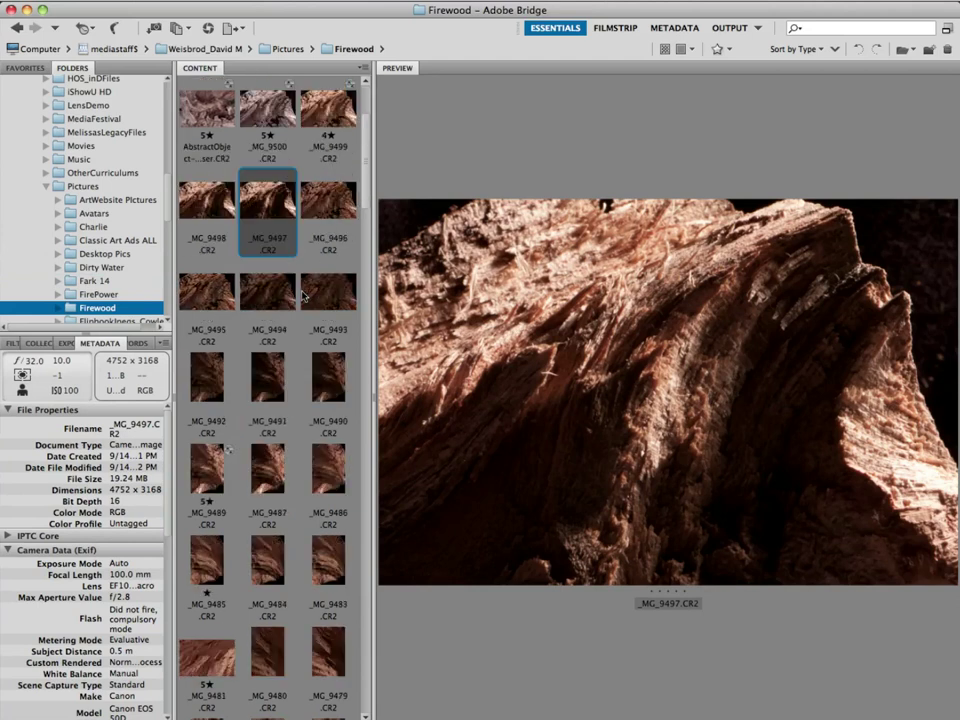
# Select _MG_9491 and rotate it 90° counterclockwise to landscape
pyautogui.scroll(-3, 205, 390)
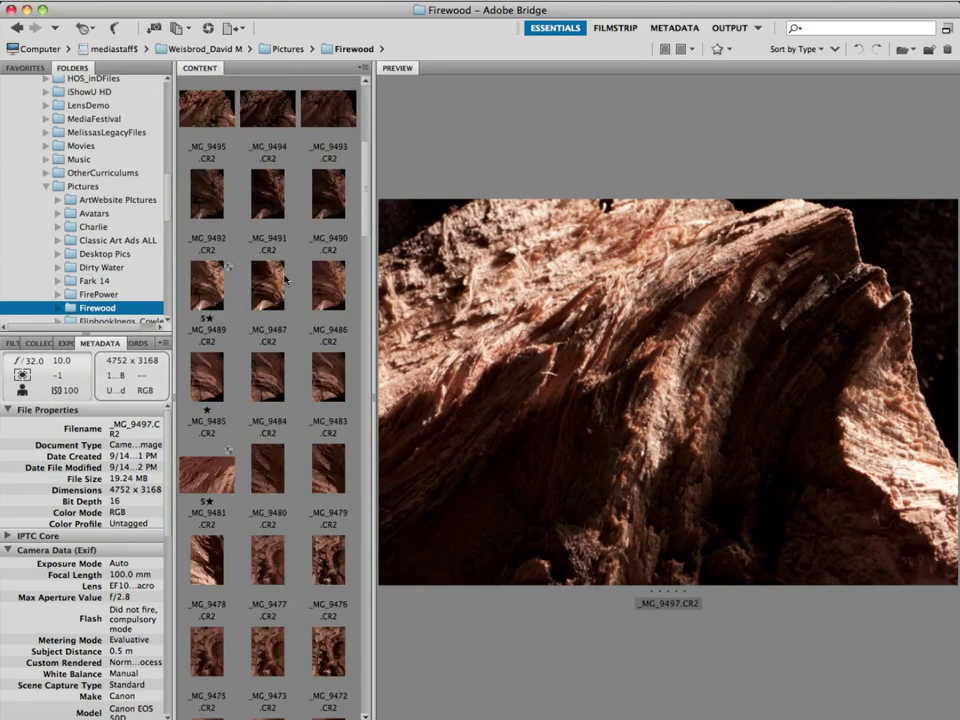
pyautogui.click(268, 193)
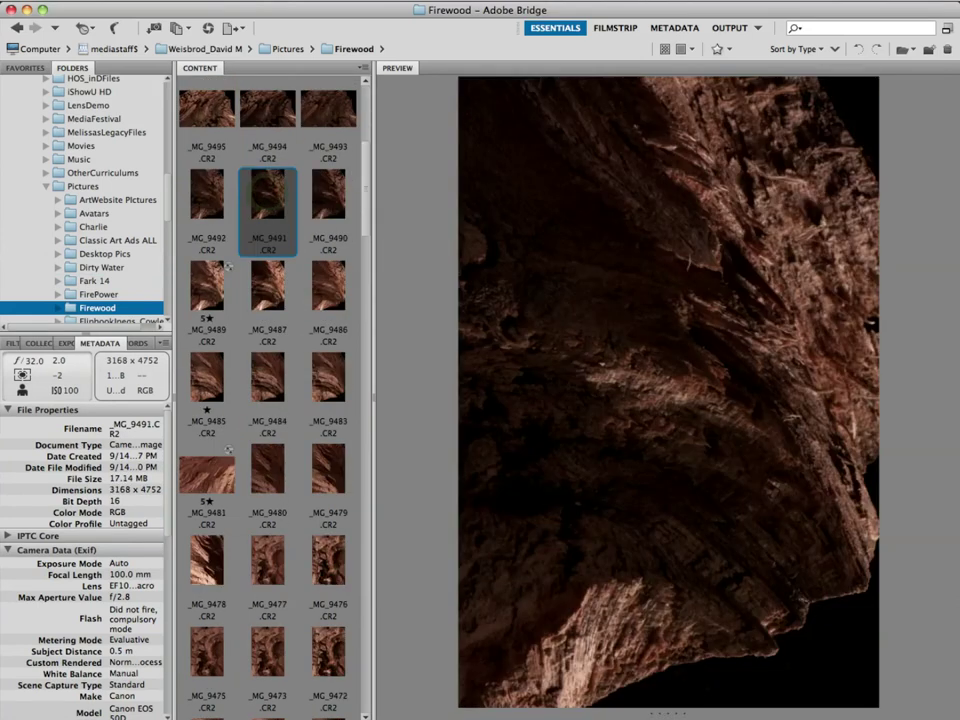
pyautogui.click(858, 48)
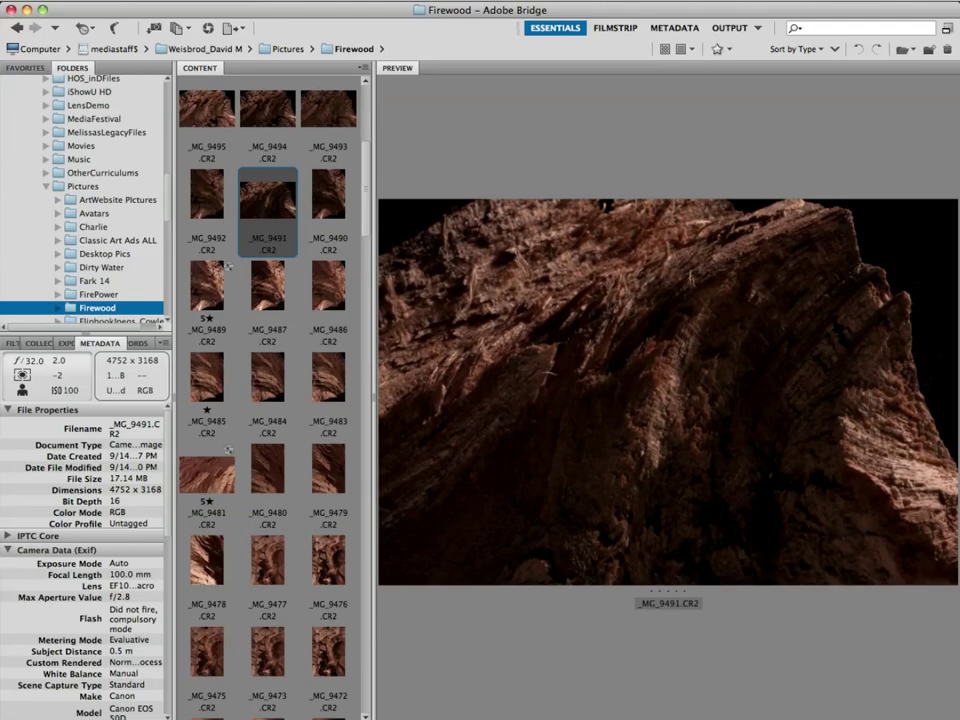
# Look through the View menu options, then dismiss the menu
pyautogui.click(175, 1)
pyautogui.moveTo(280, 1)
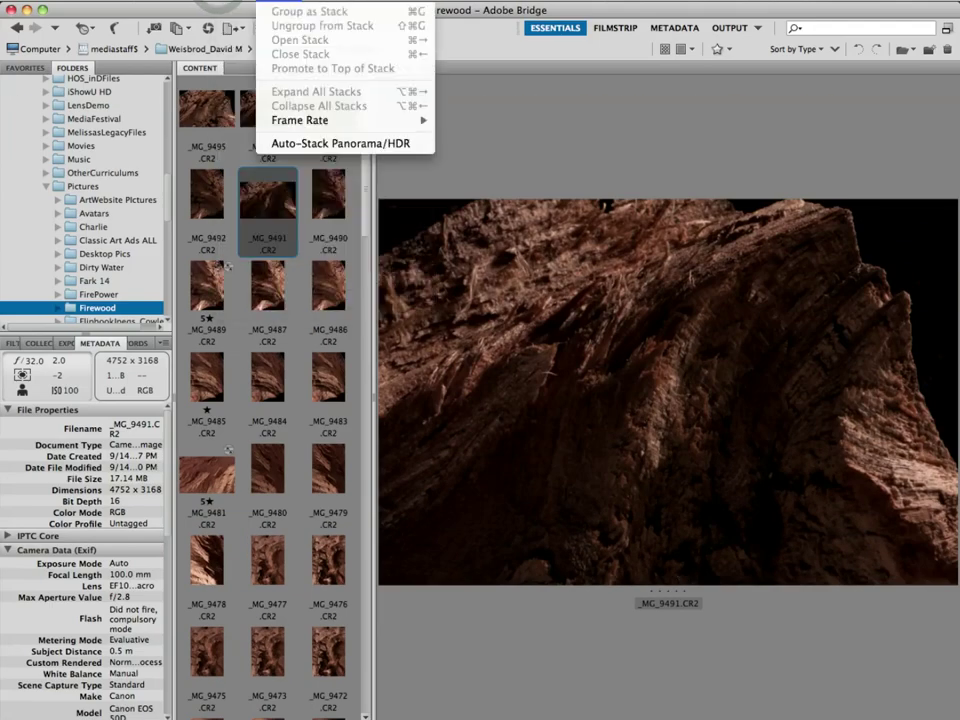
pyautogui.moveTo(235, 1)
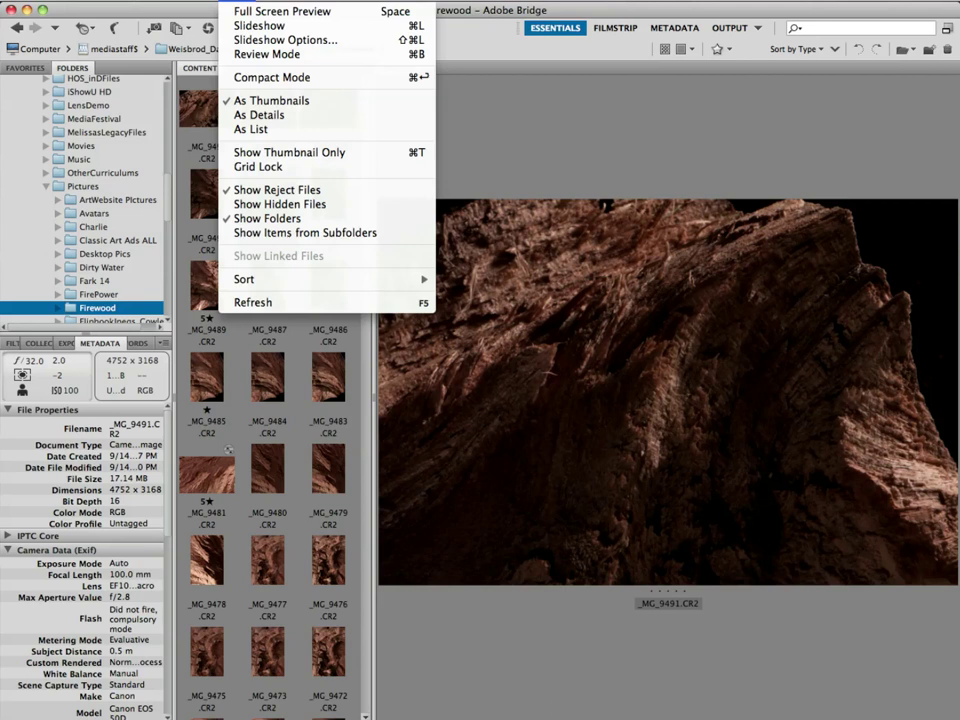
pyautogui.press('Escape')
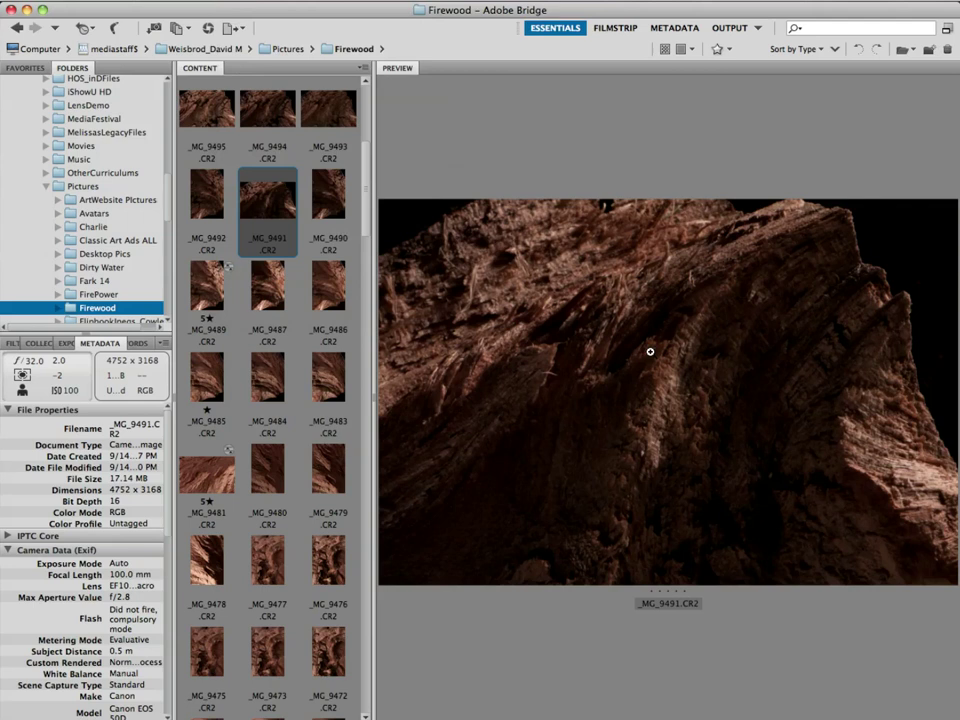
# Rate _MG_9491 one star, stepping down from five stars with the rating shortcuts
pyautogui.press('super+5')
pyautogui.press('super+4')
pyautogui.press('super+3')
pyautogui.press('super+2')
pyautogui.press('super+1')
pyautogui.click(328, 185)
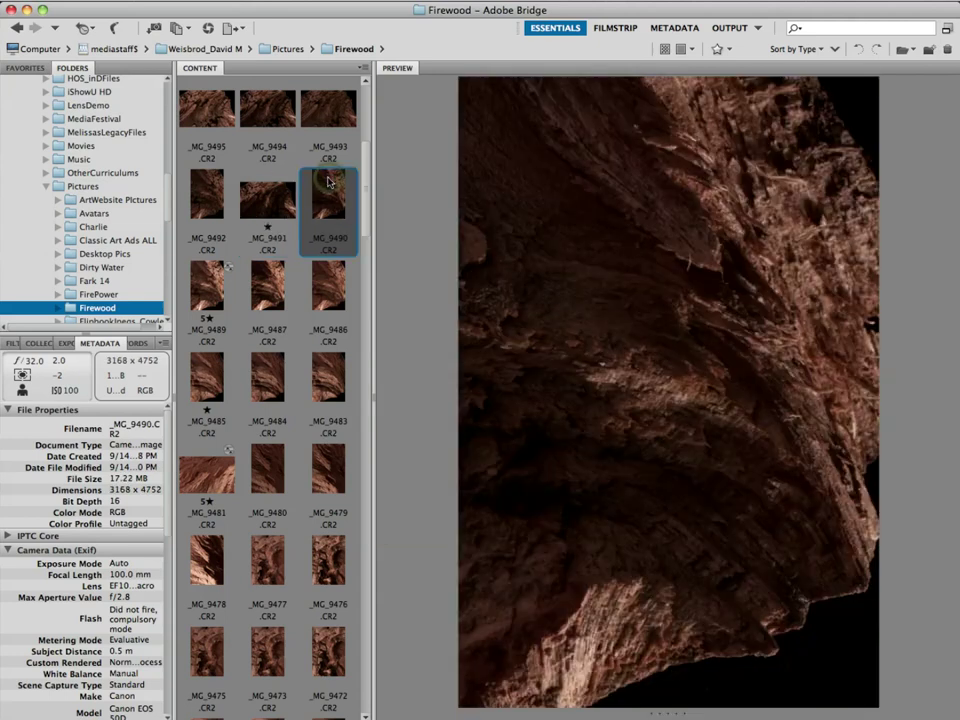
# Give _MG_9490 a three-star rating and rotate it to landscape
pyautogui.hotkey('ctrl', '1')
pyautogui.rightClick(655, 211)
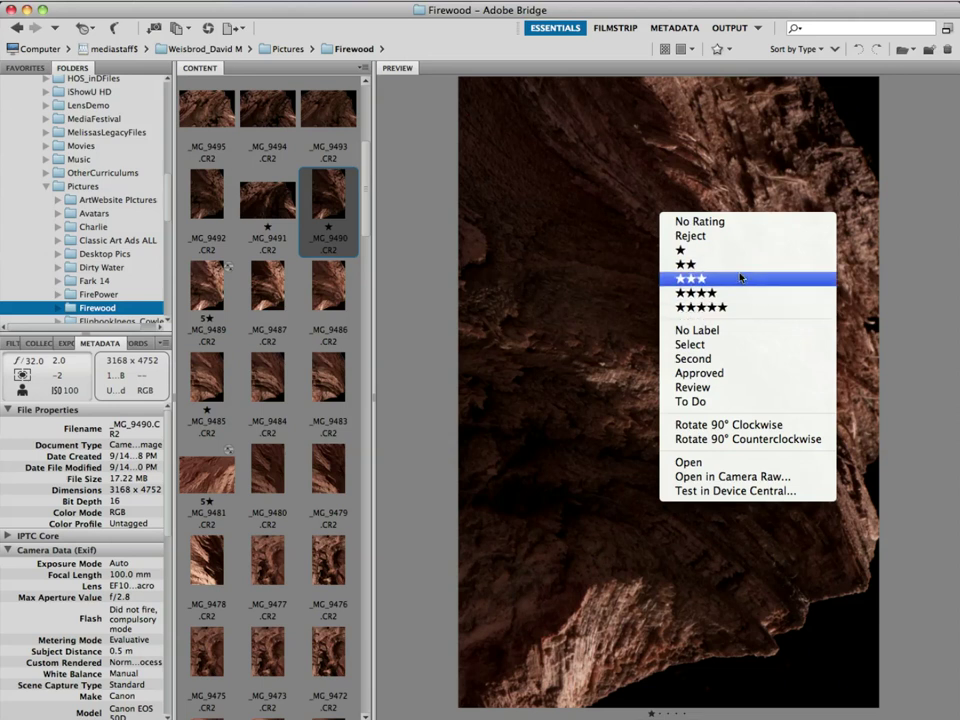
pyautogui.click(684, 264)
pyautogui.rightClick(698, 263)
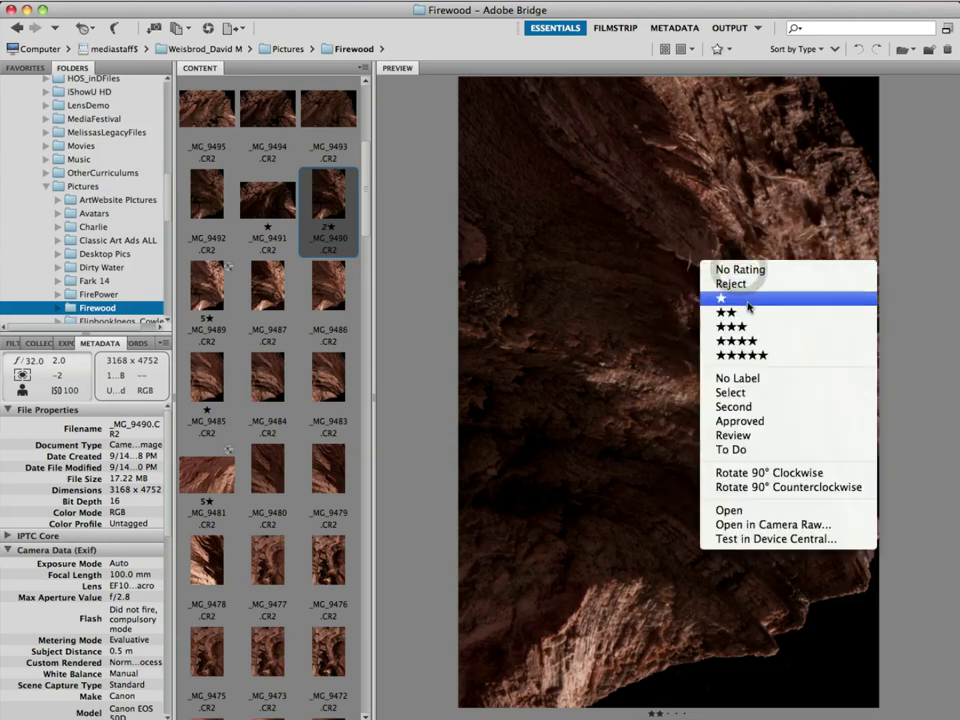
pyautogui.click(718, 324)
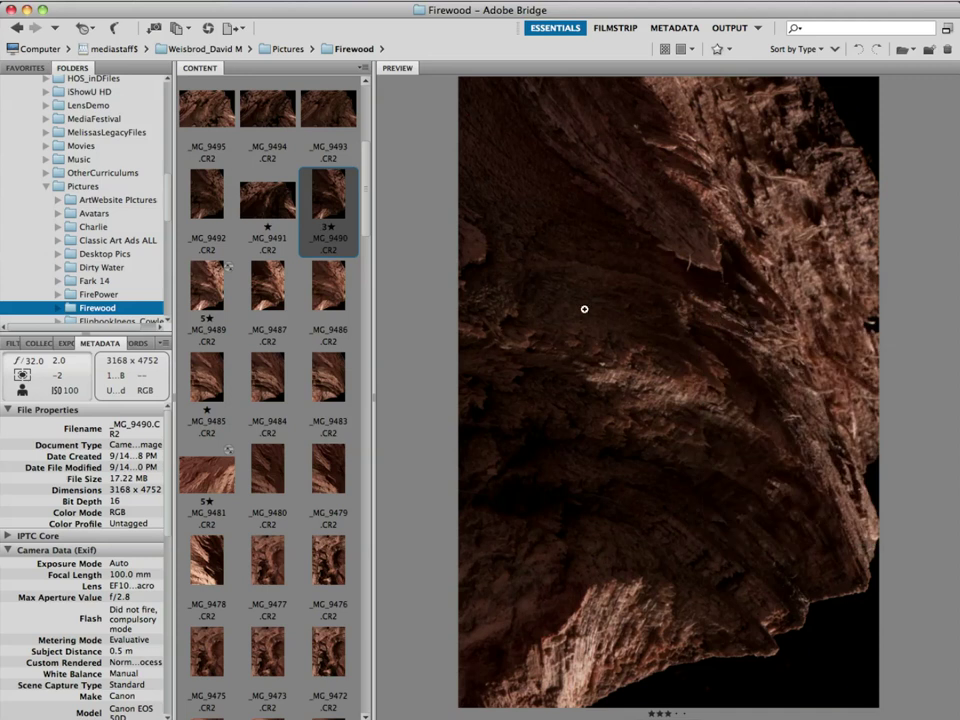
pyautogui.click(857, 47)
# Give _MG_9492 a three-star rating and rotate it counterclockwise to landscape
pyautogui.press('Left')
pyautogui.press('Left')
pyautogui.rightClick(603, 254)
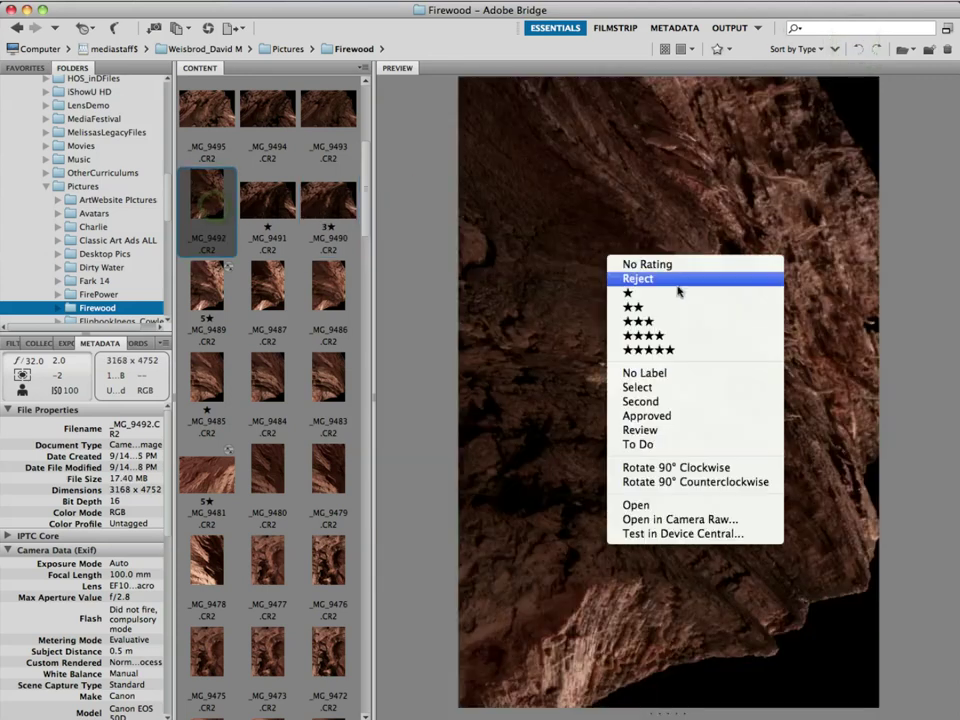
pyautogui.click(695, 325)
pyautogui.click(863, 47)
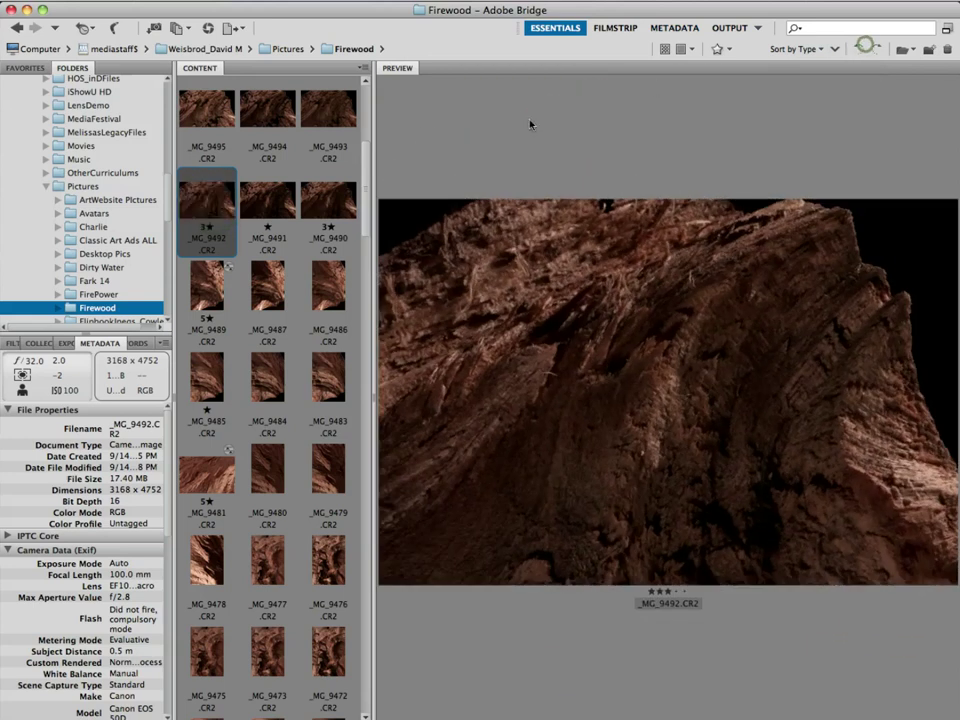
pyautogui.scroll(5, 266, 300)
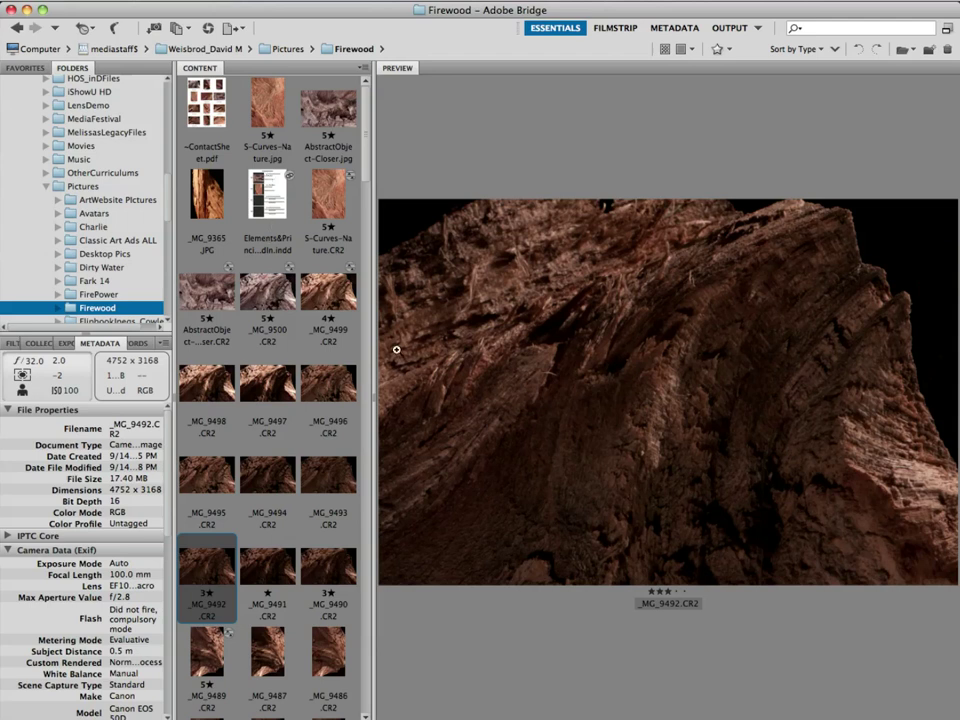
pyautogui.rightClick(613, 370)
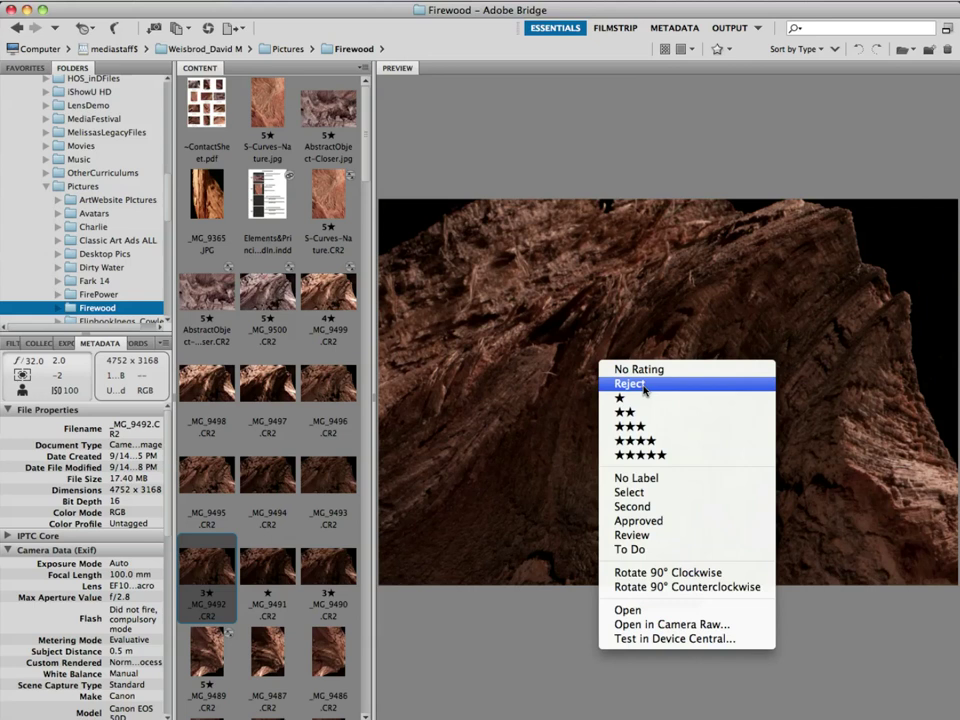
pyautogui.press('Escape')
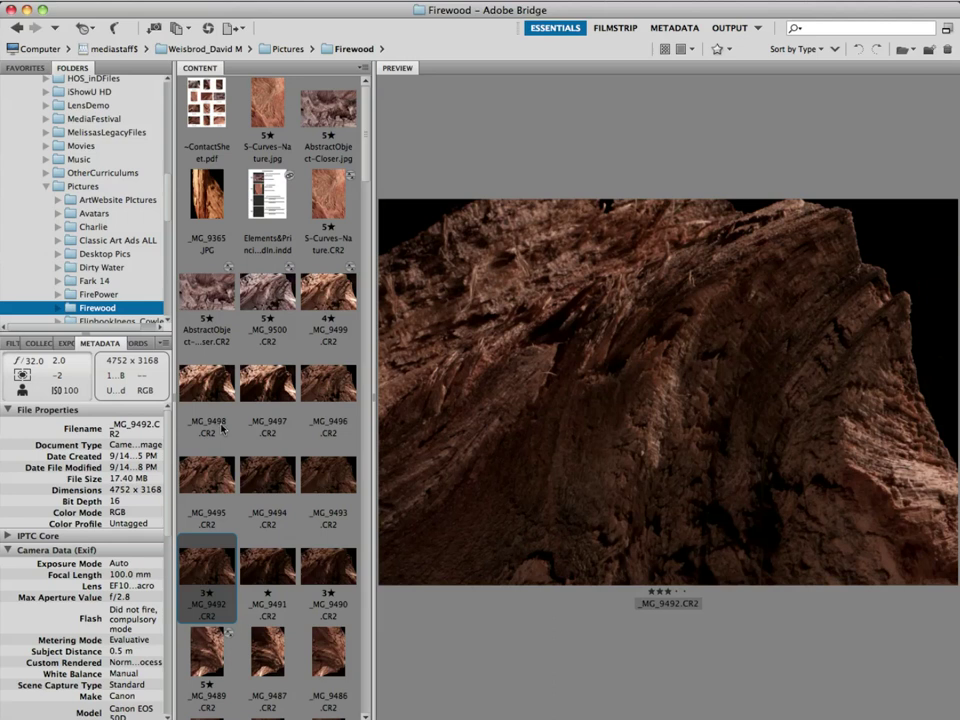
pyautogui.rightClick(663, 273)
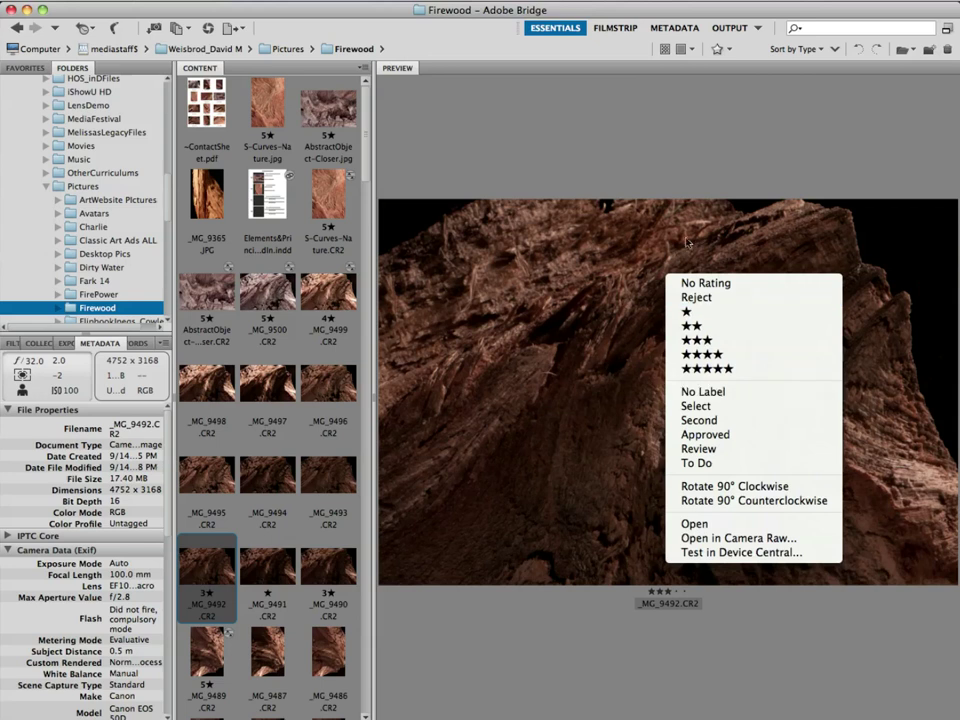
pyautogui.click(592, 165)
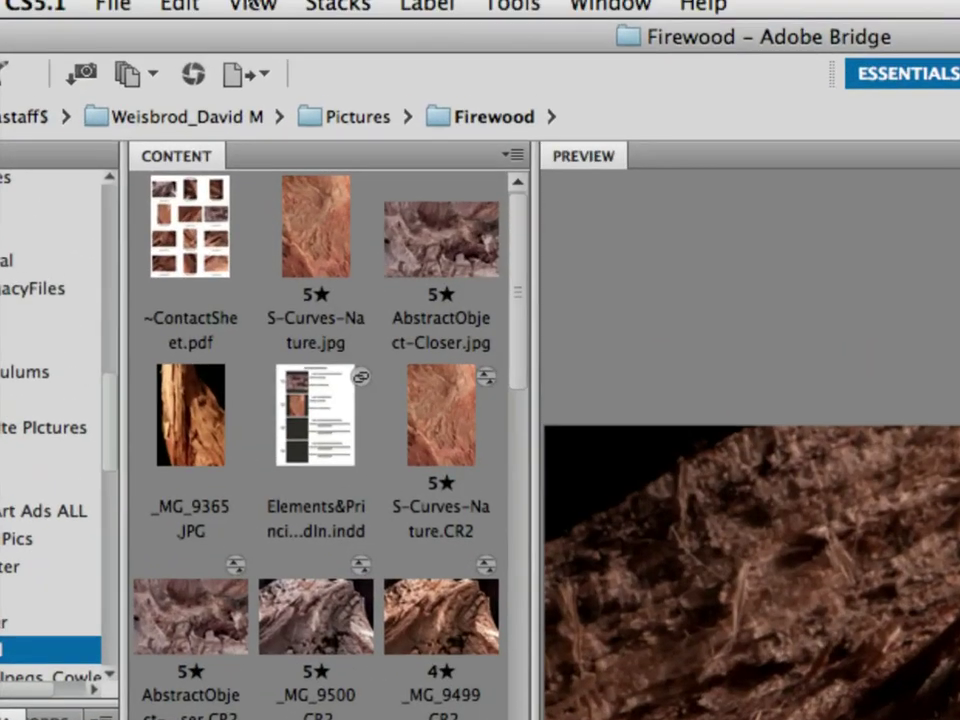
# Sort the Firewood photos by rating using View > Sort > By Rating
pyautogui.click(253, 0)
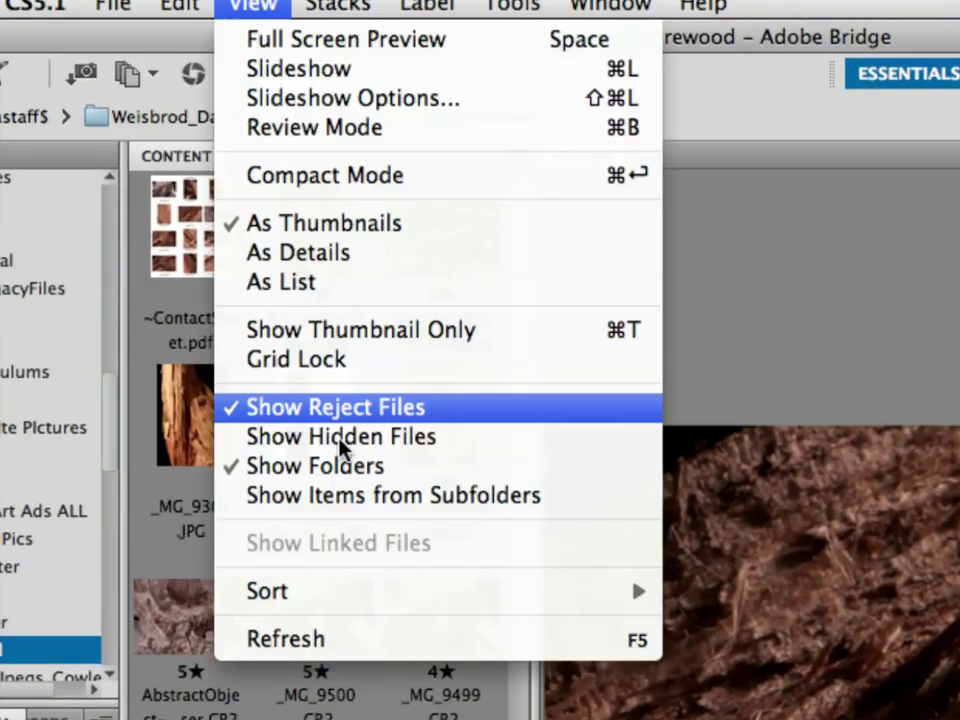
pyautogui.moveTo(340, 598)
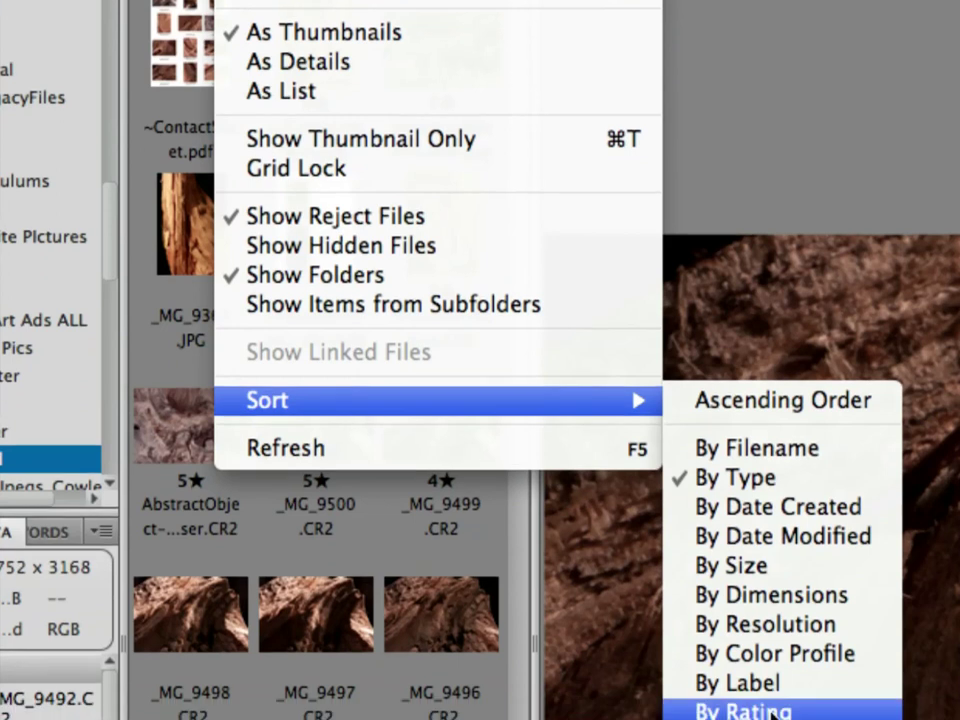
pyautogui.click(773, 711)
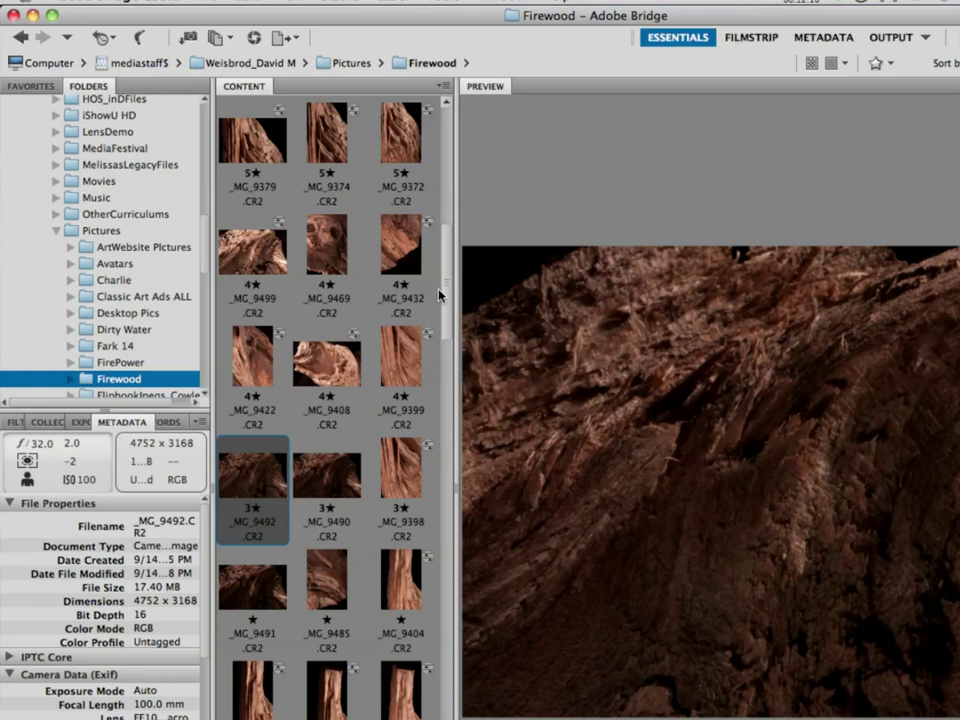
pyautogui.moveTo(440, 293); pyautogui.dragTo(471, 144)
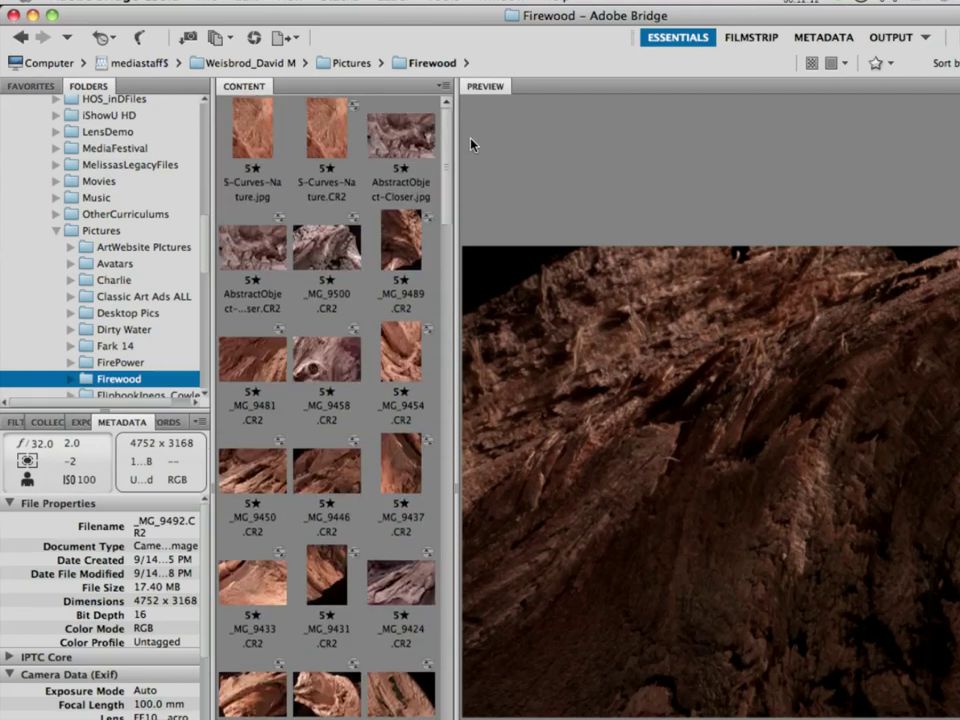
# Toggle View > Sort > Ascending Order so five-star photos are listed first
pyautogui.click(283, 2)
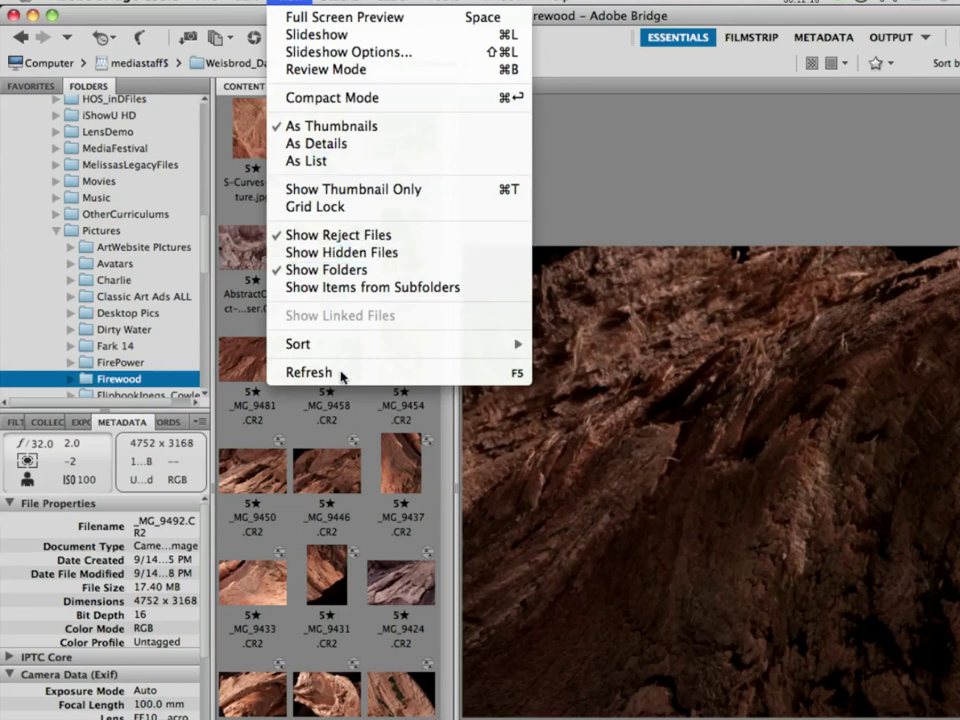
pyautogui.moveTo(349, 346)
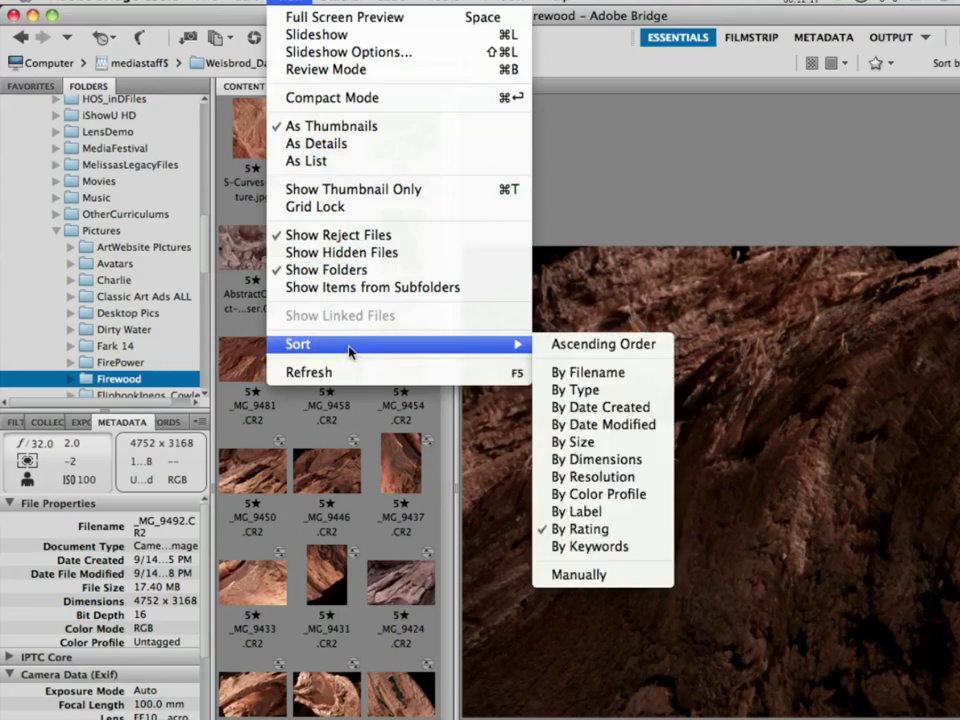
pyautogui.click(576, 347)
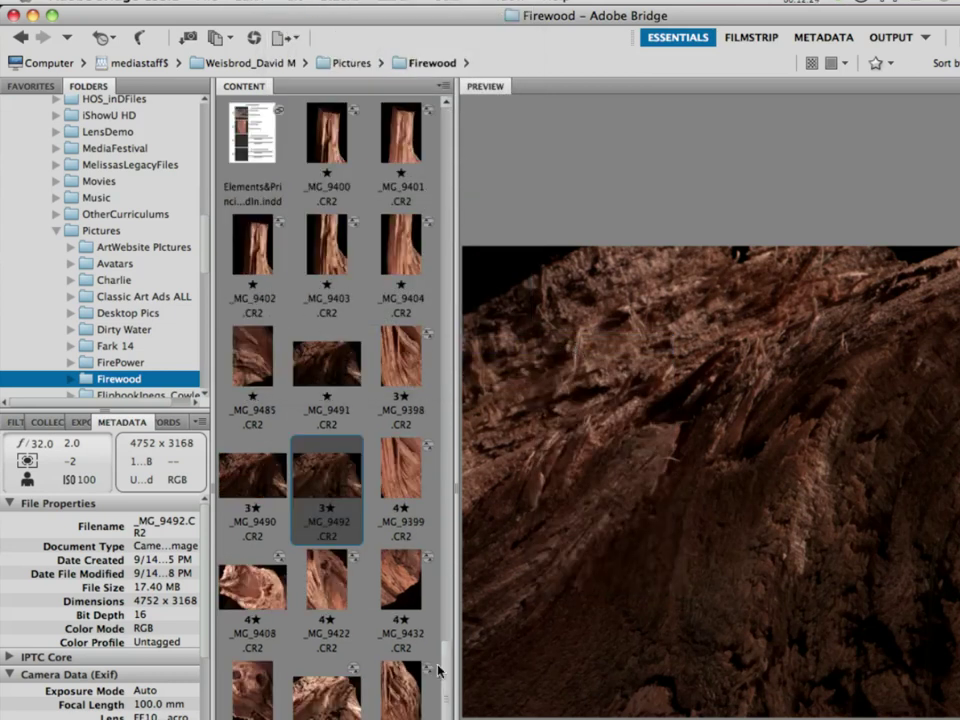
pyautogui.scroll(-10, 439, 670)
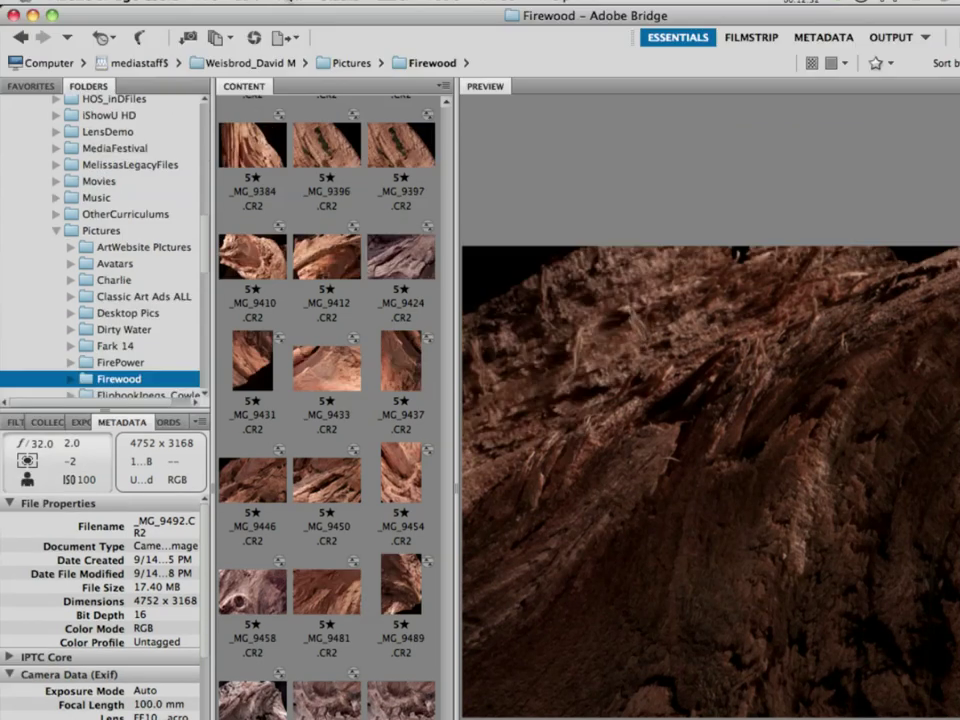
pyautogui.click(290, 1)
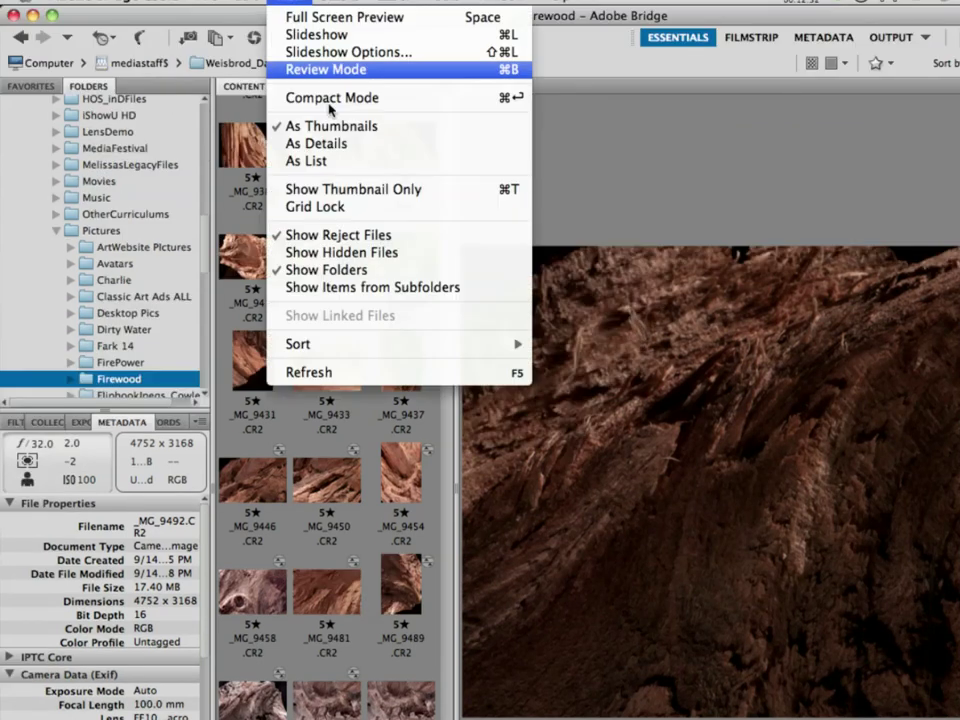
pyautogui.moveTo(364, 354)
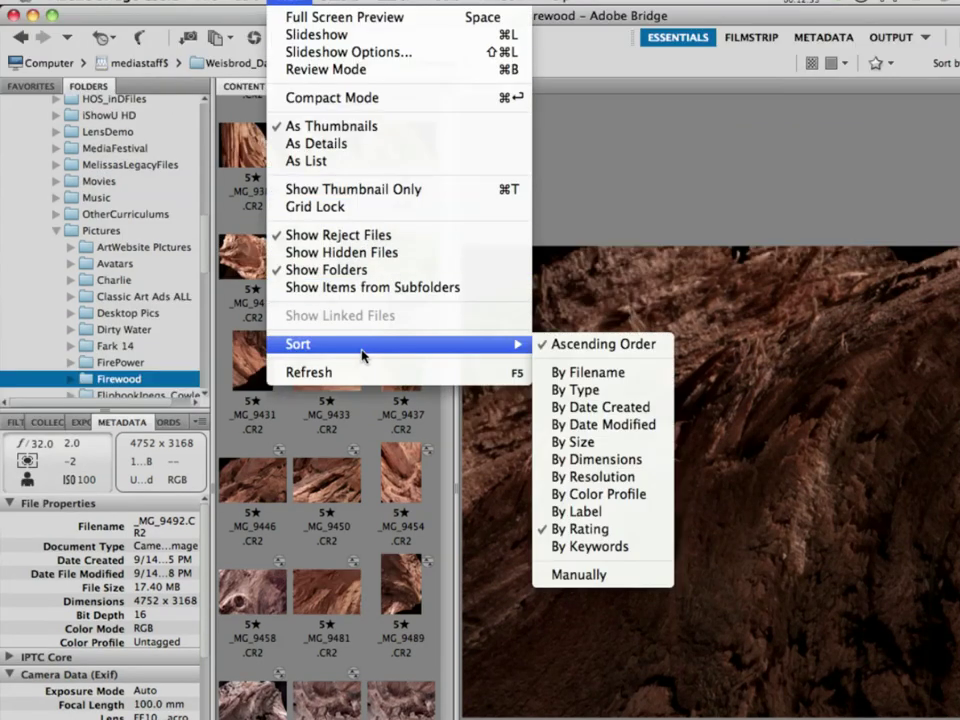
pyautogui.click(566, 346)
# Select the five-star _MG_9500 and drag the Content/Preview divider left to enlarge the preview
pyautogui.moveTo(450, 280); pyautogui.dragTo(446, 96)
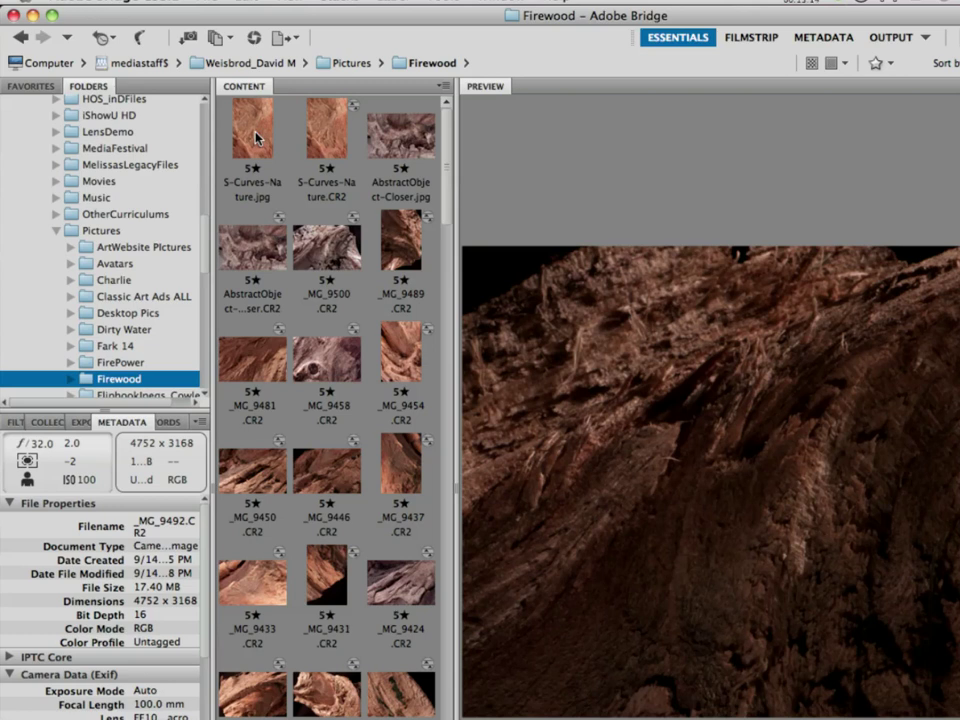
pyautogui.click(317, 249)
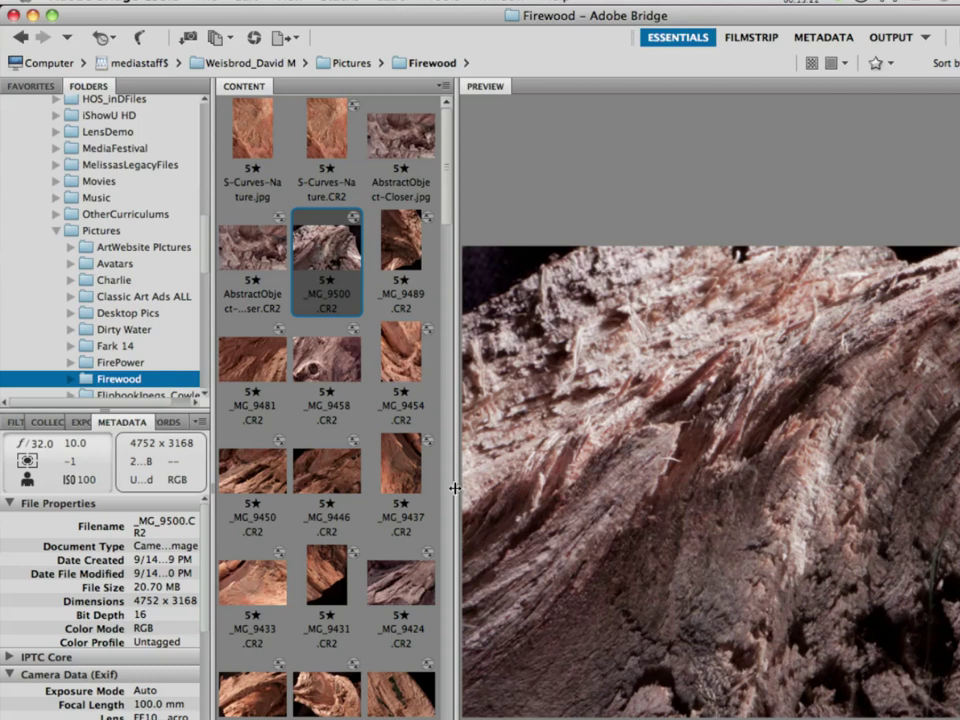
pyautogui.moveTo(455, 430); pyautogui.dragTo(371, 486)
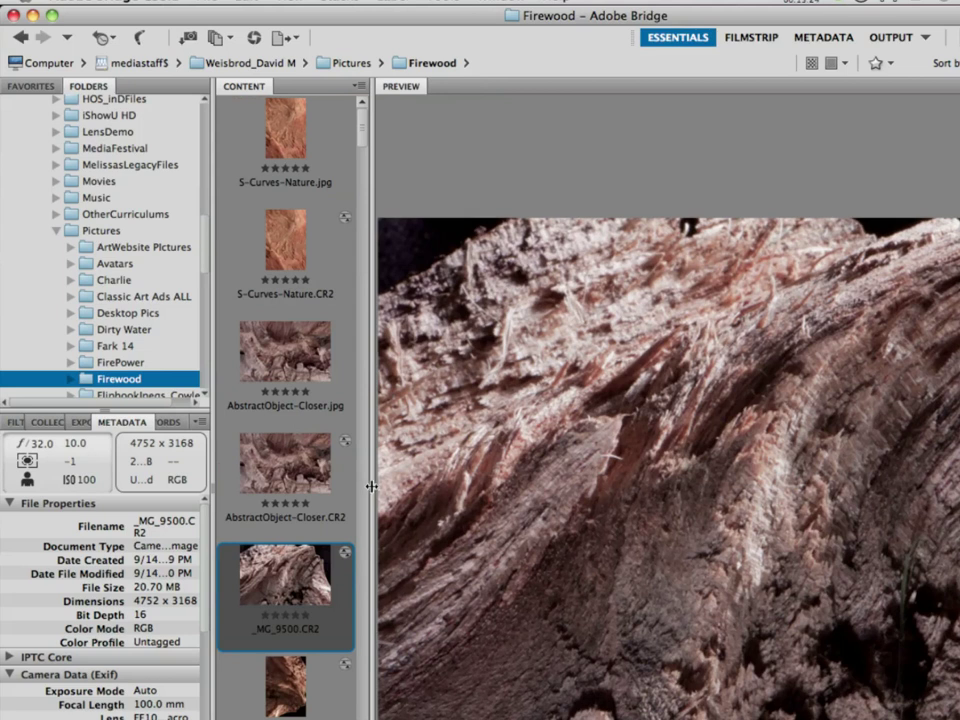